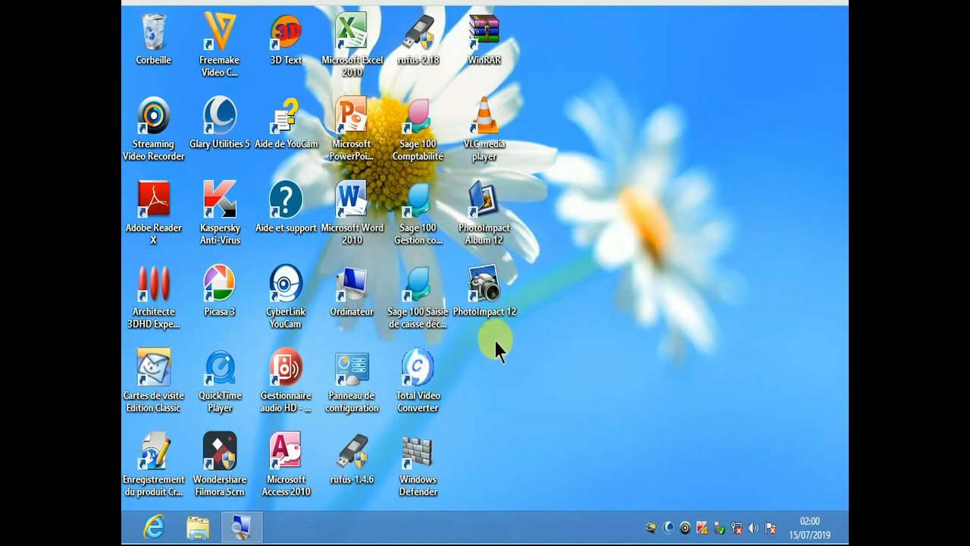
Open the GESTION COMPTABLE accounting file from the Documents library in Sage 100 Comptabilité
double_click(348, 290)
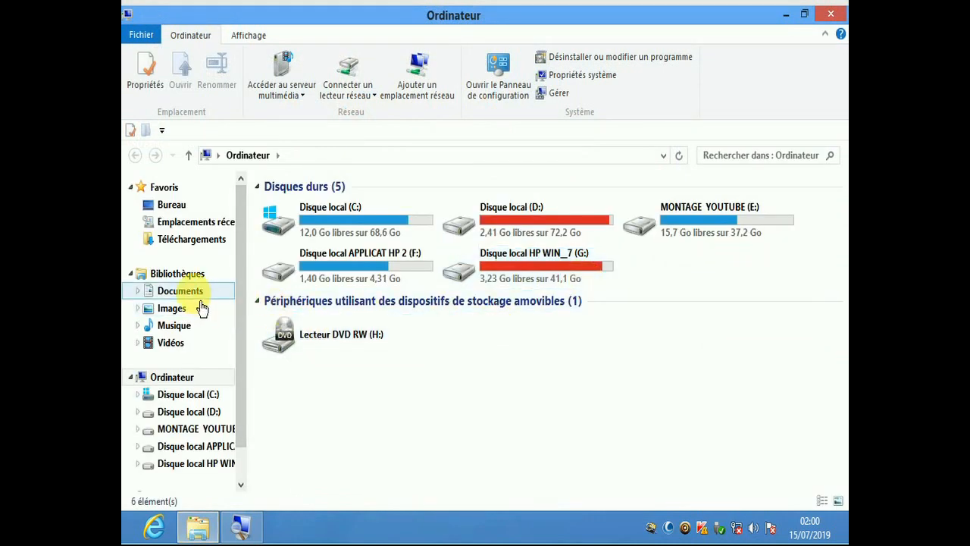
click(196, 295)
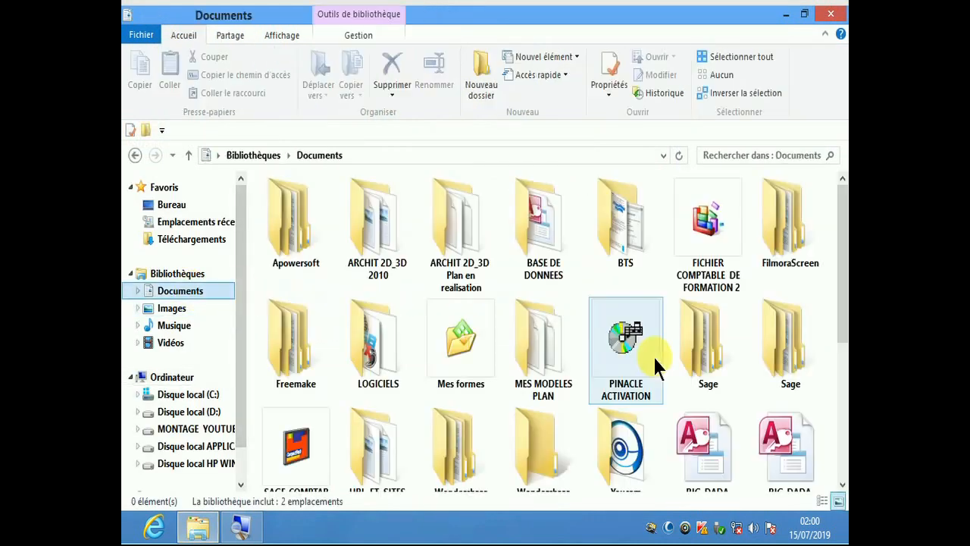
click(631, 352)
scroll(663, 391, down, 3)
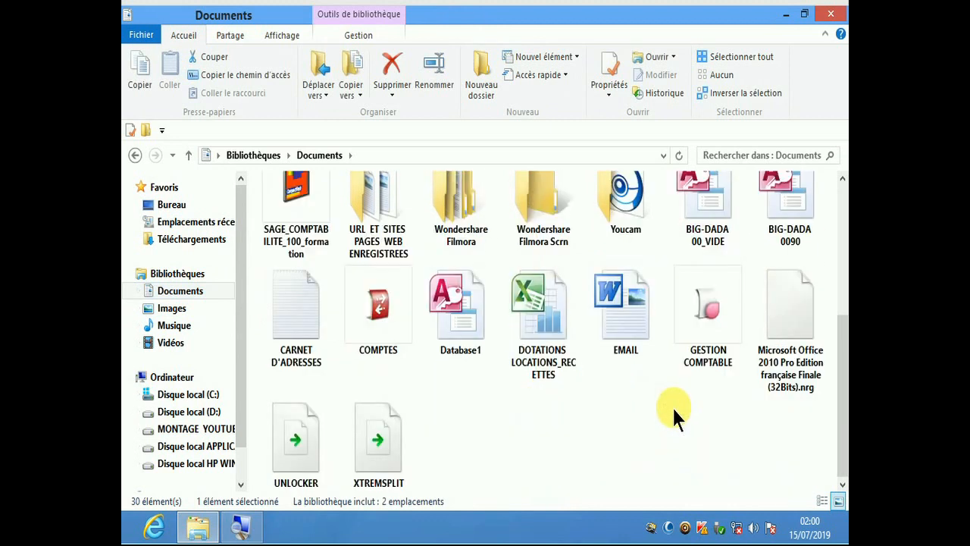
click(461, 350)
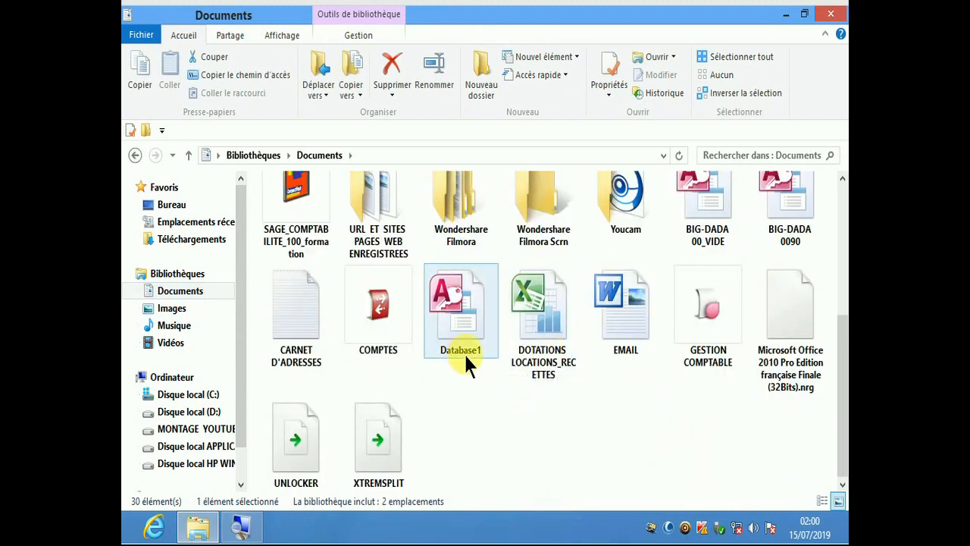
click(382, 351)
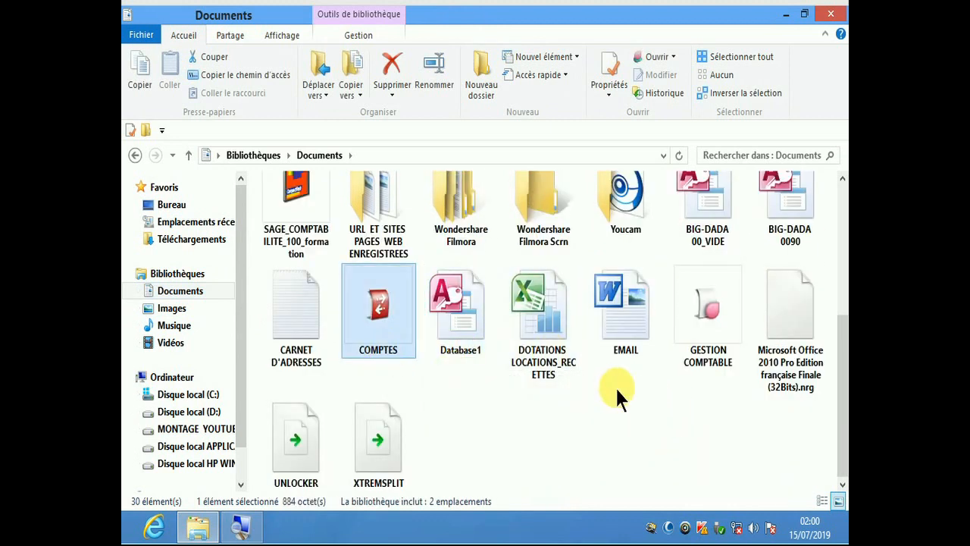
click(696, 353)
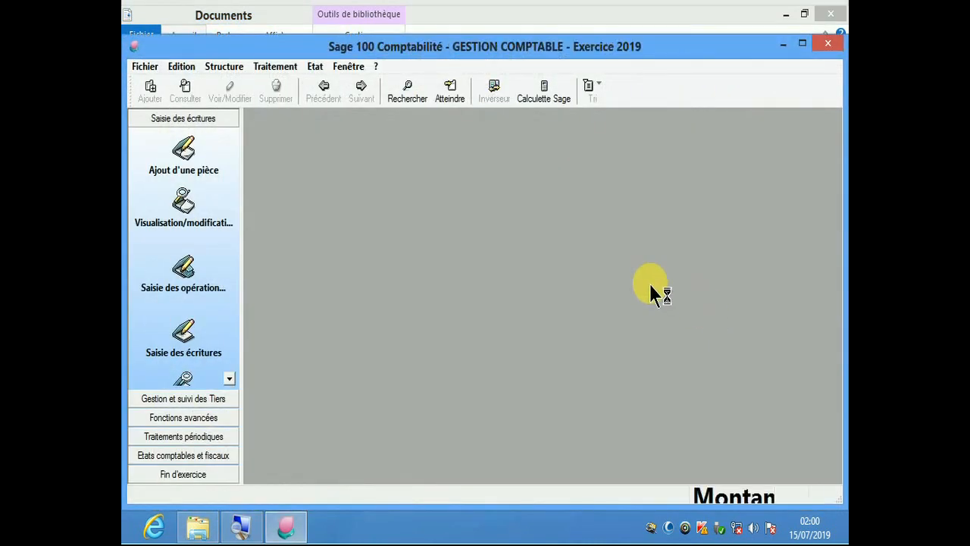
Display the list of tax rates (Taux de taxes) and move its window toward the middle of the workspace
click(225, 69)
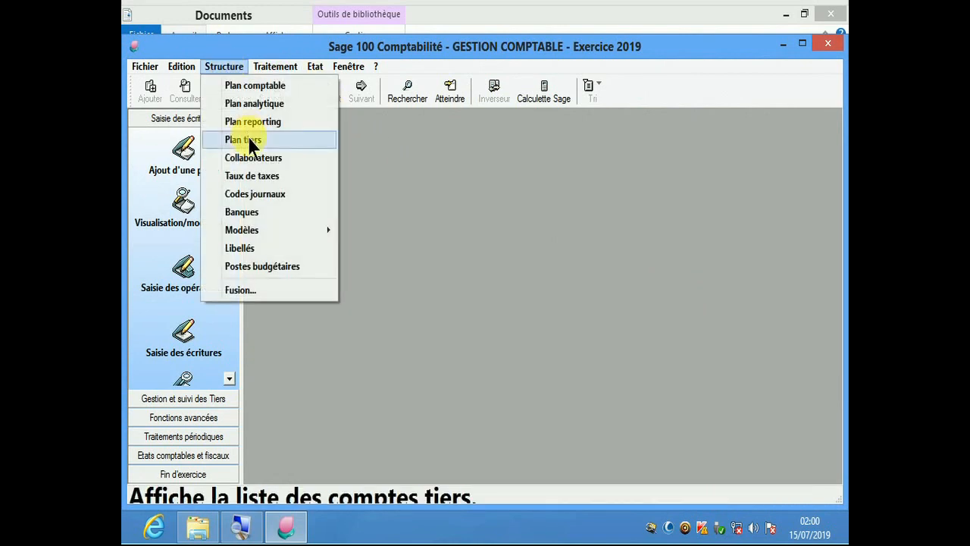
click(255, 179)
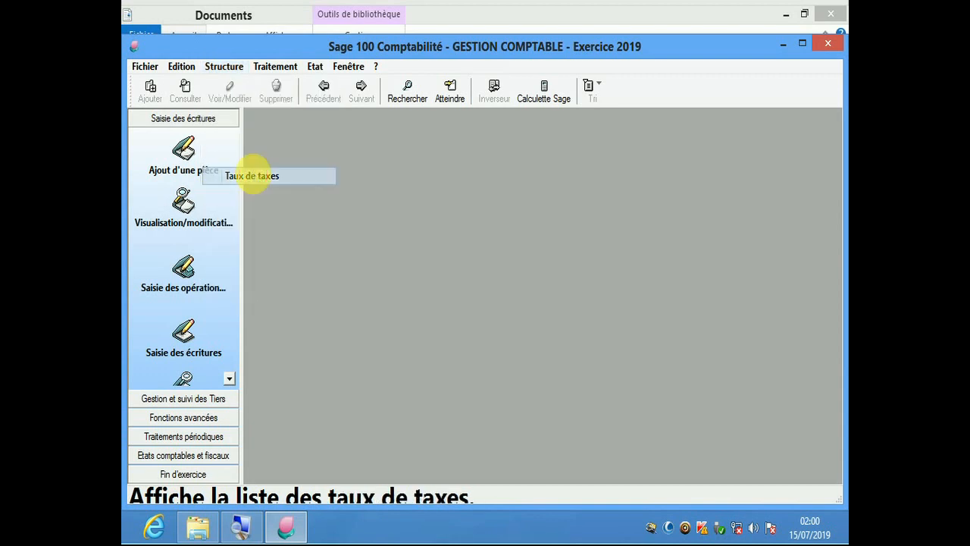
drag(444, 156, 564, 169)
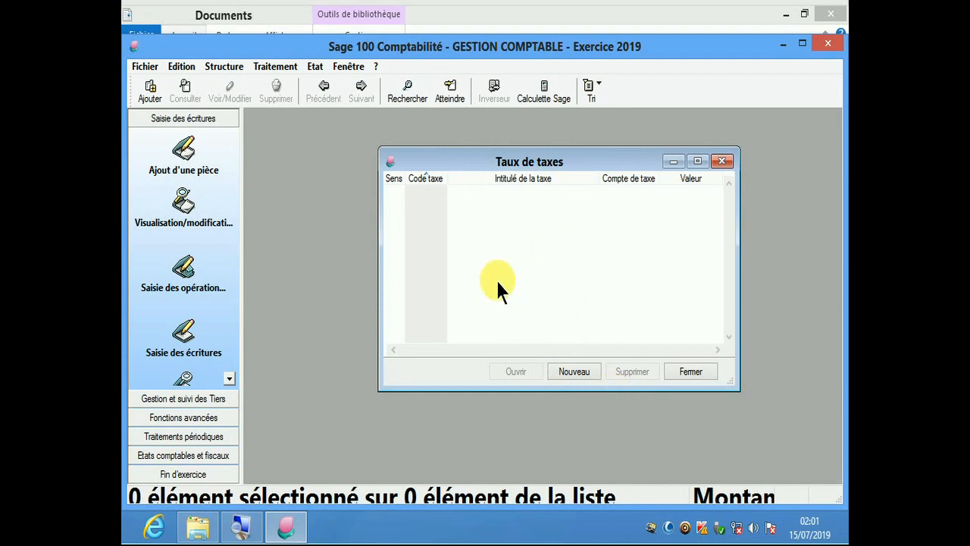
click(572, 372)
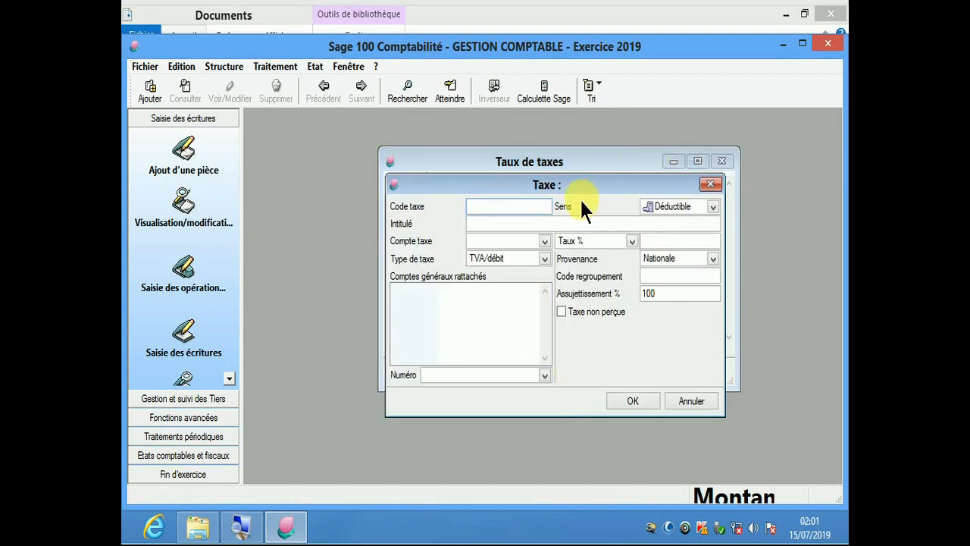
drag(575, 180, 546, 135)
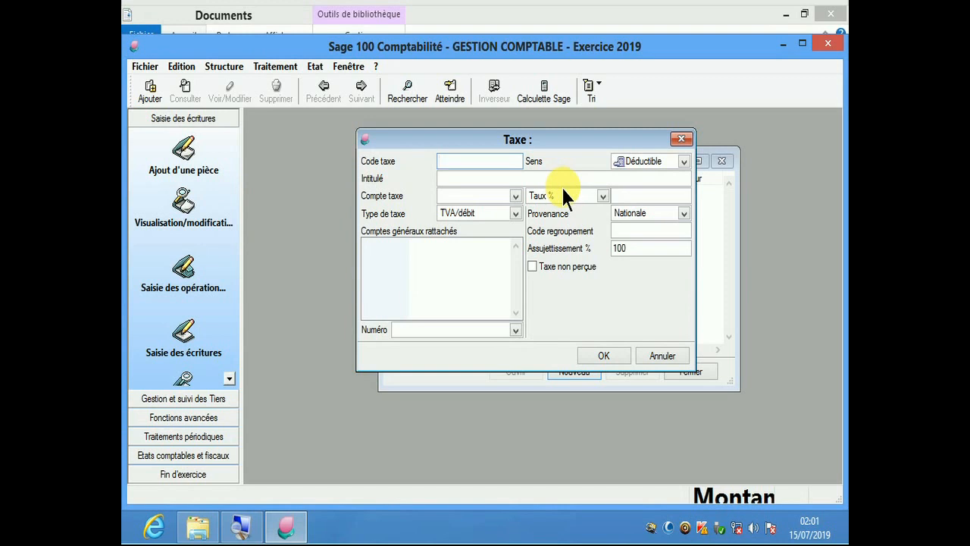
click(681, 140)
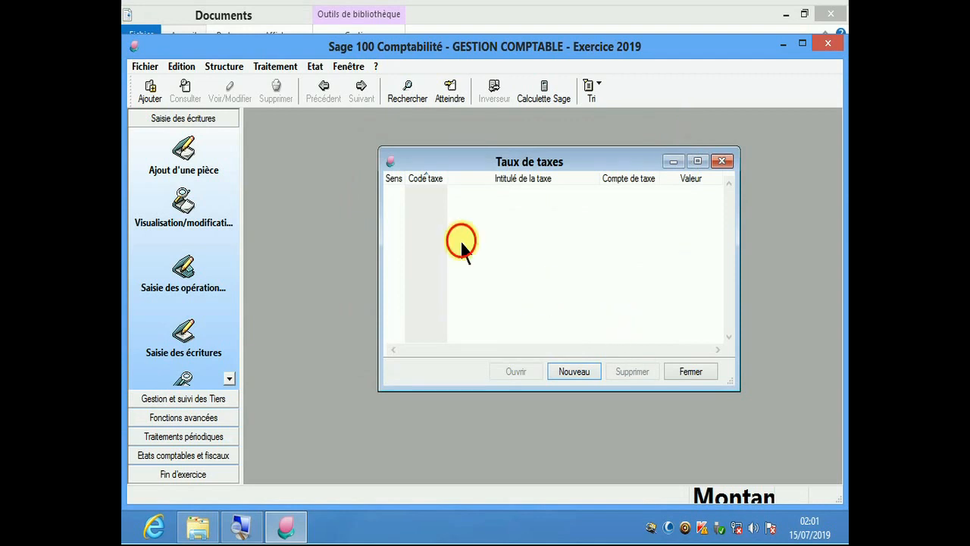
right_click(501, 196)
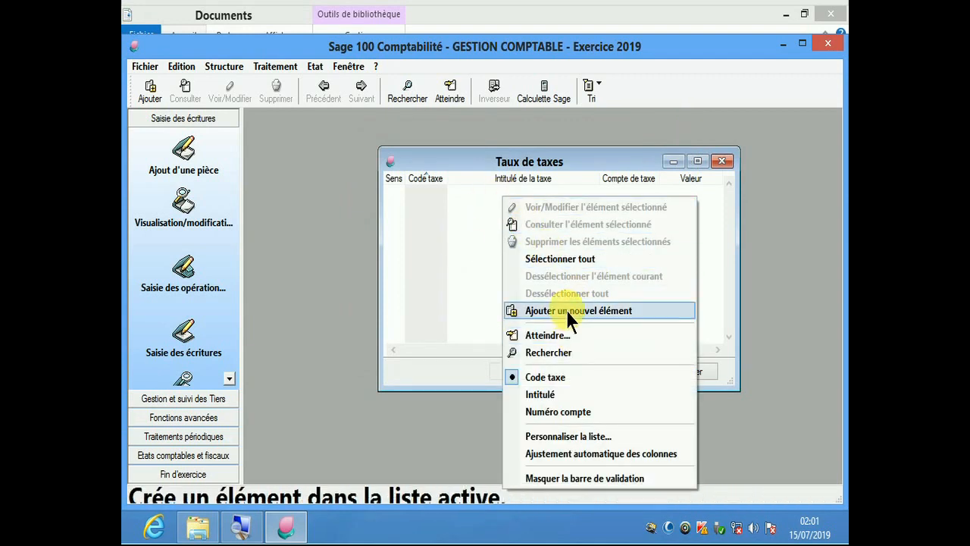
click(567, 310)
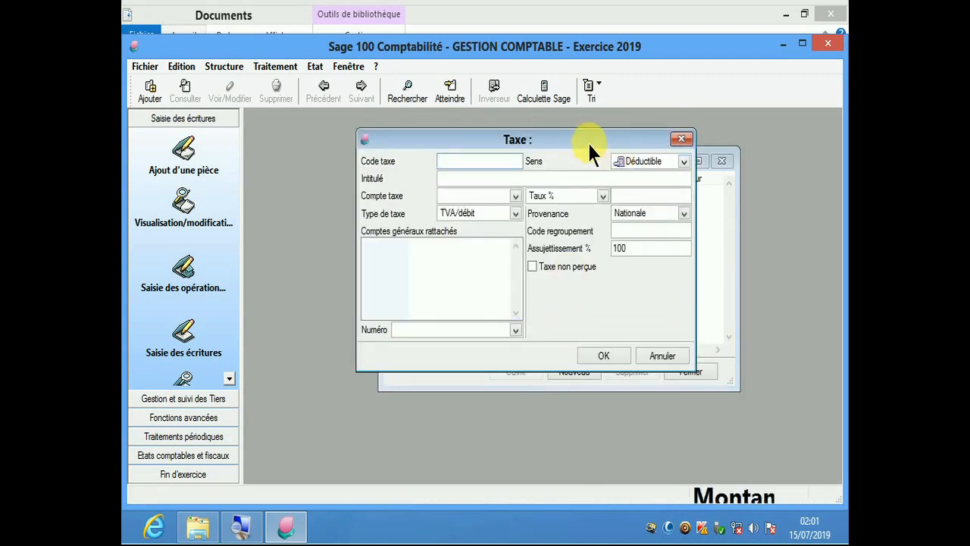
click(672, 140)
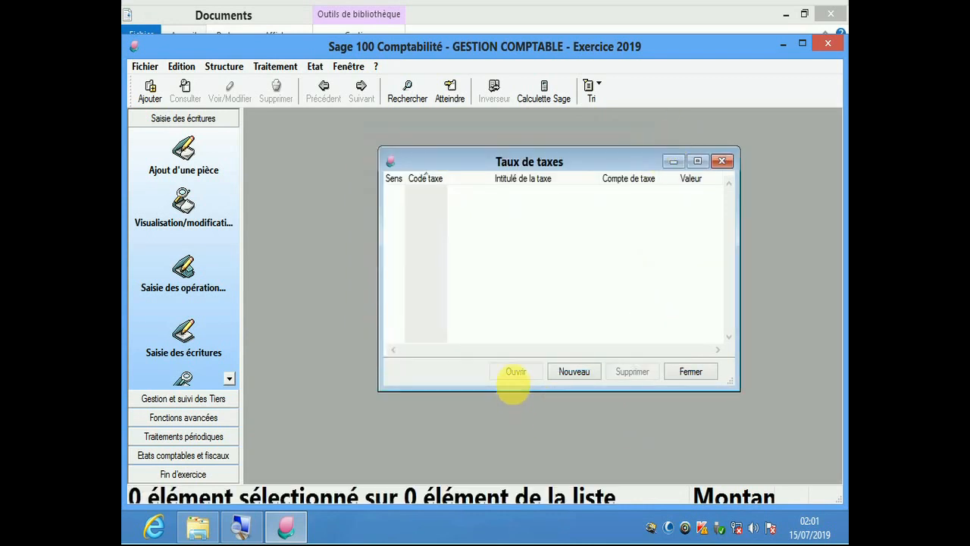
Start a new tax record with the code D1 and the title TVA RECUPERABLE
click(561, 372)
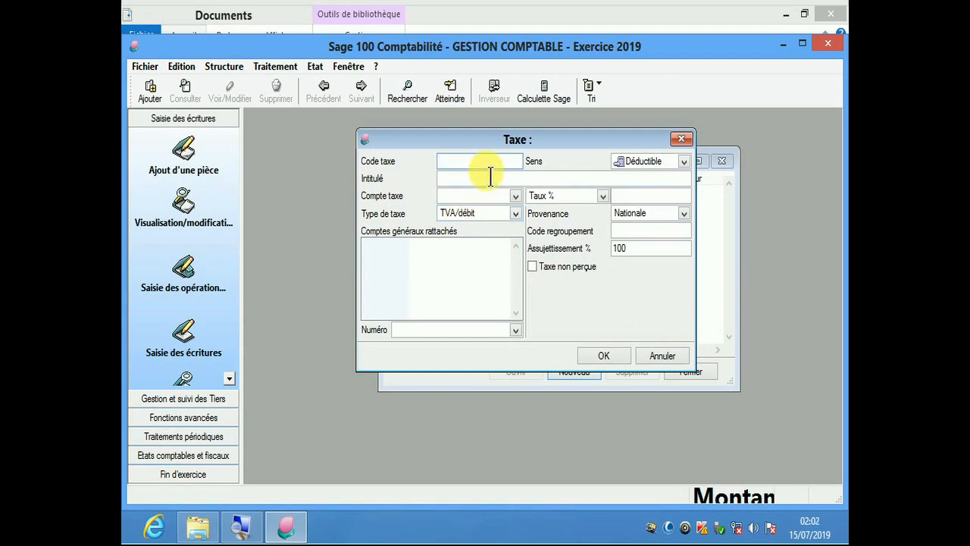
text(D1)
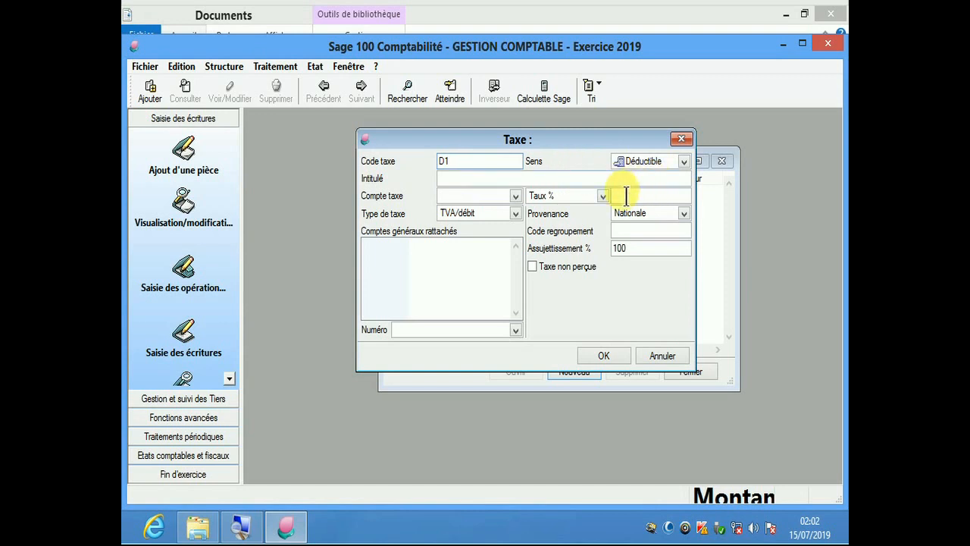
click(458, 200)
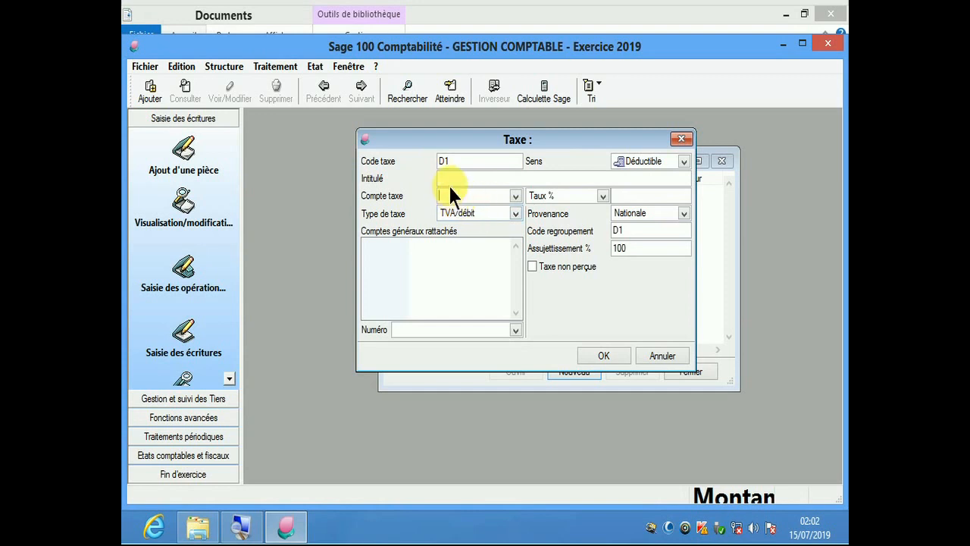
click(465, 185)
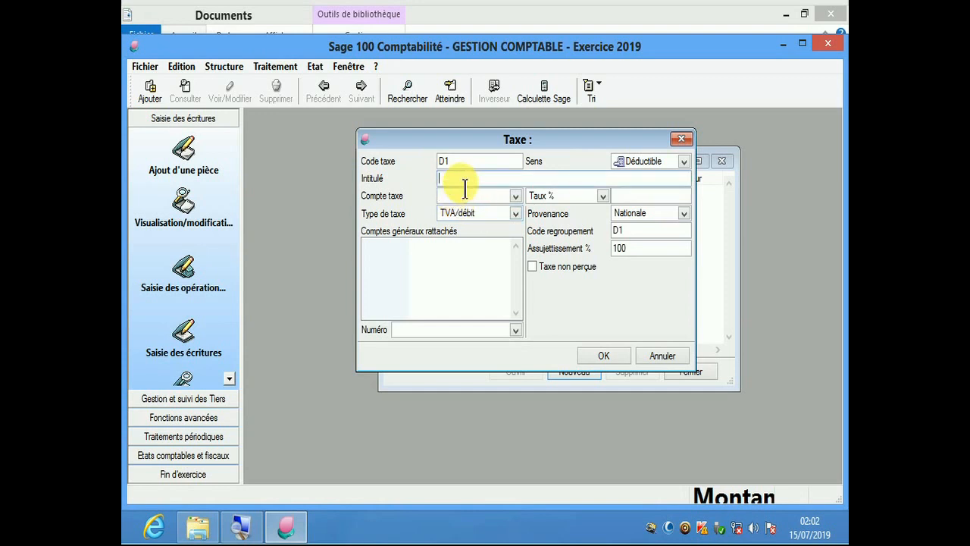
text(TV)
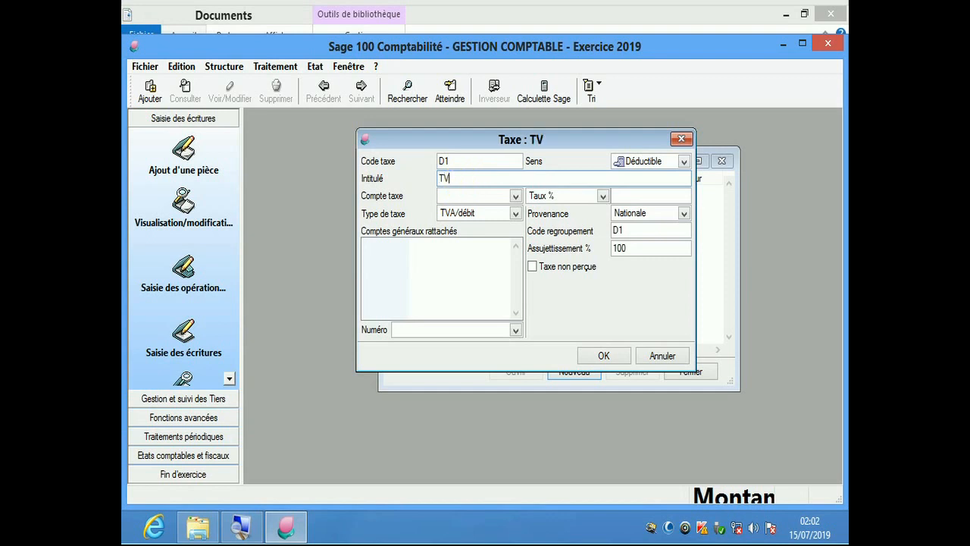
text(A REC)
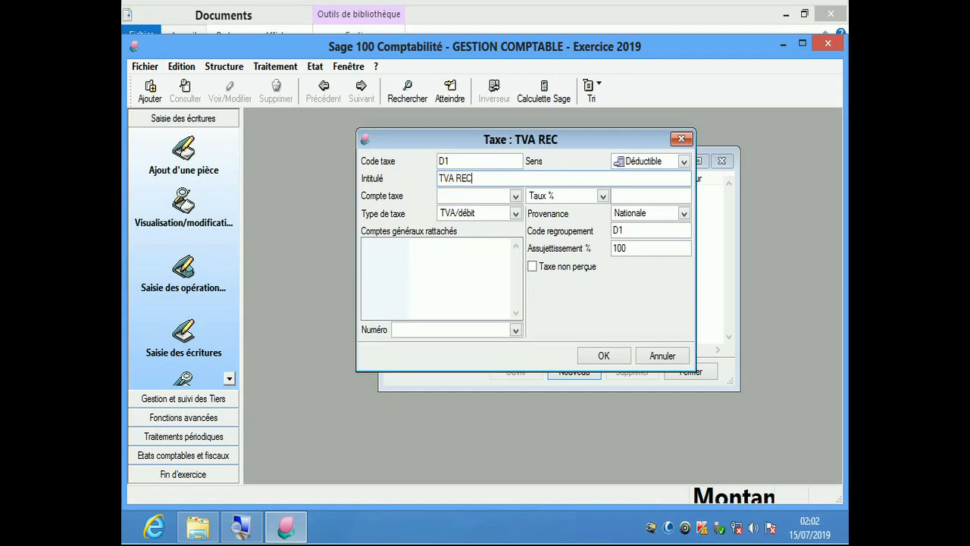
text(UPERA)
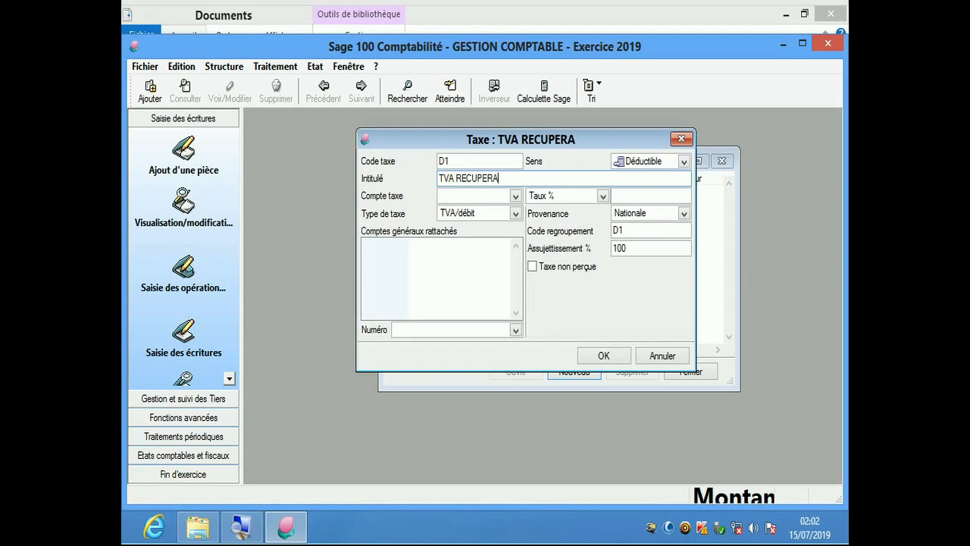
text(BLE)
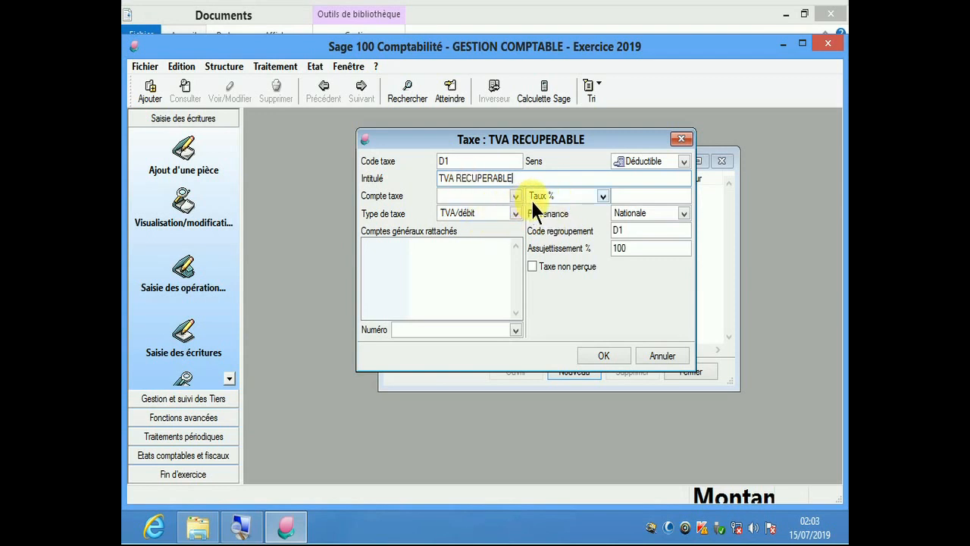
Assign tax account 4450000 to the D1 tax and set its rate to 18 %
click(464, 199)
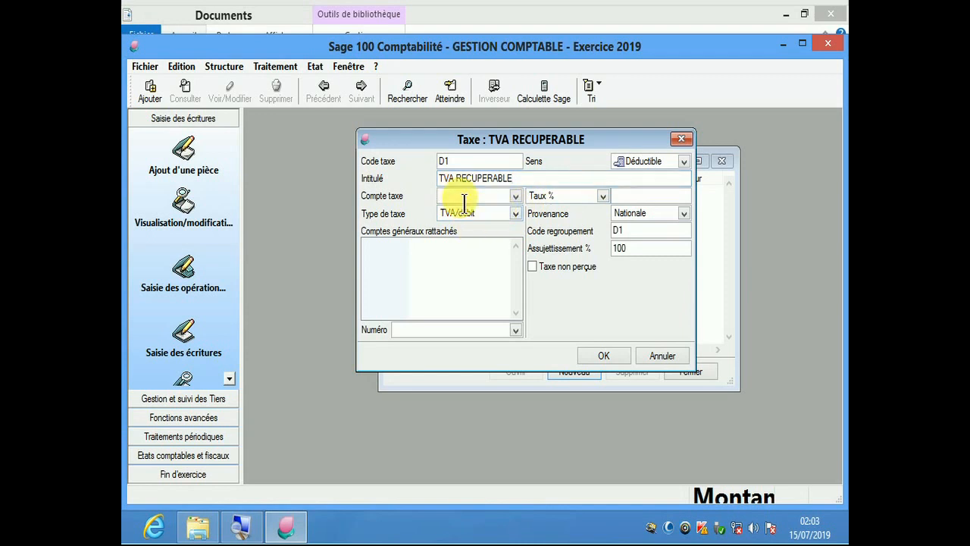
text(4450000)
click(636, 196)
text(18)
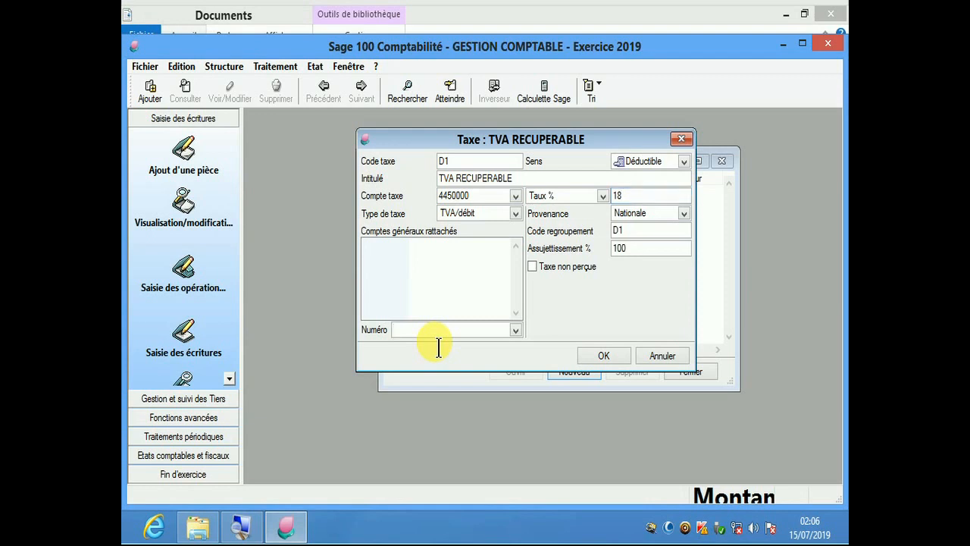
Enter 6 as the number of the accounts to attach, and create the missing general account 4450000
text(6)
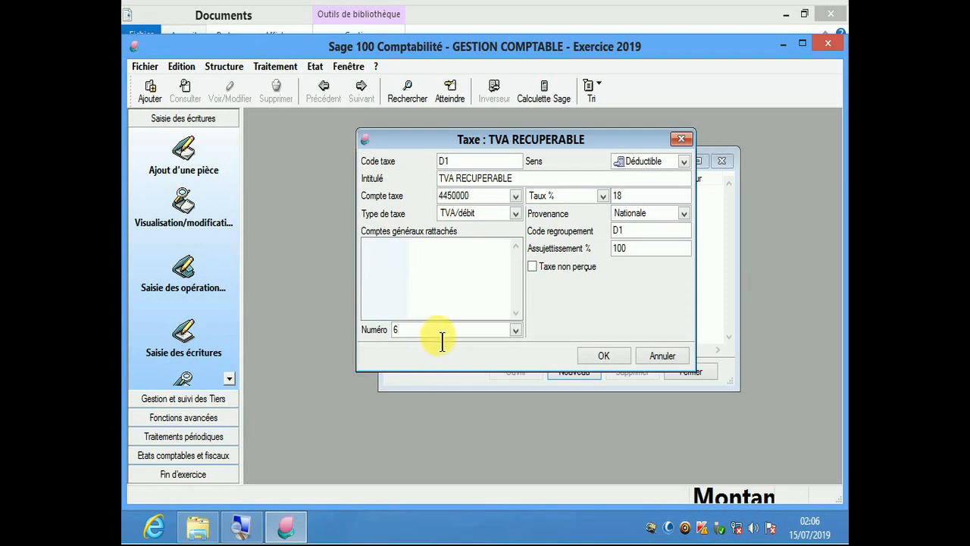
key(Return)
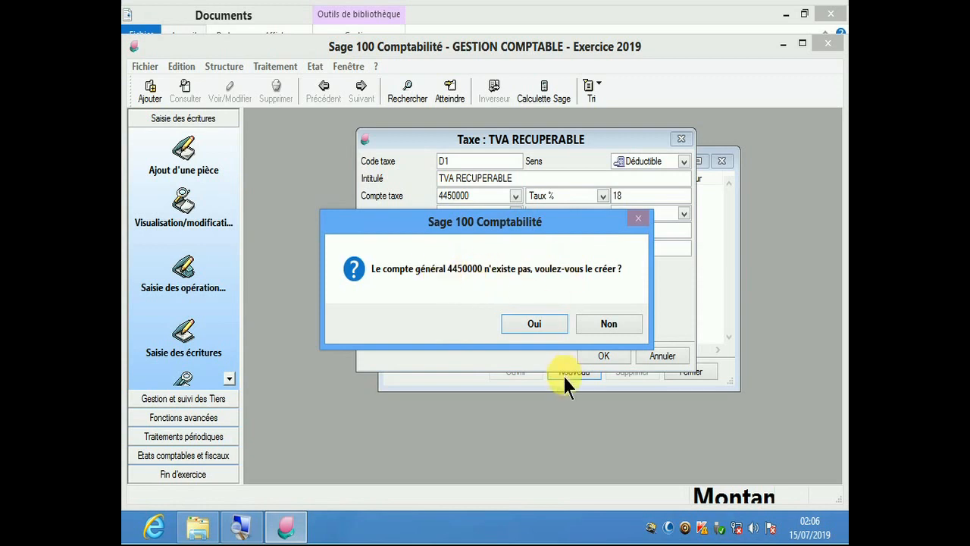
click(543, 323)
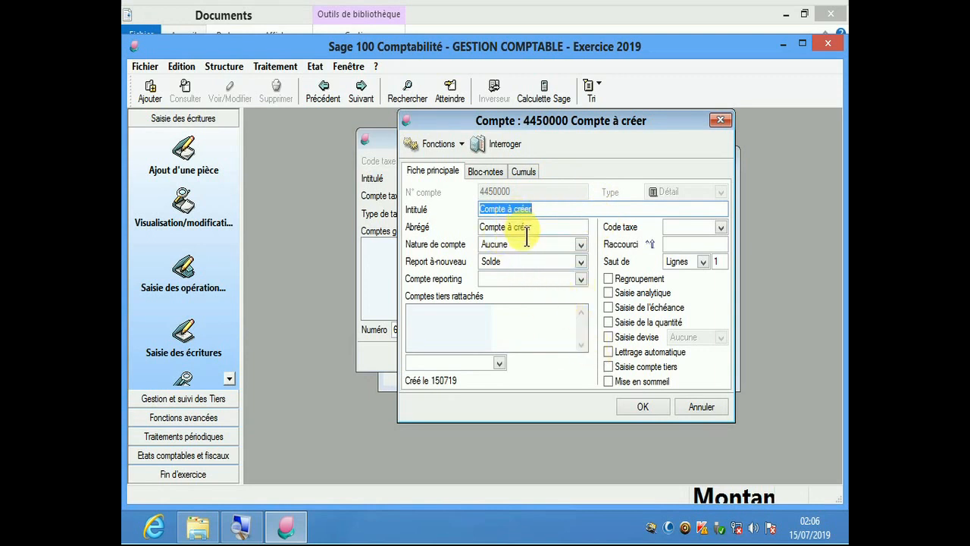
click(642, 407)
Attach all general accounts starting with 6 to the TVA RECUPERABLE tax
click(431, 334)
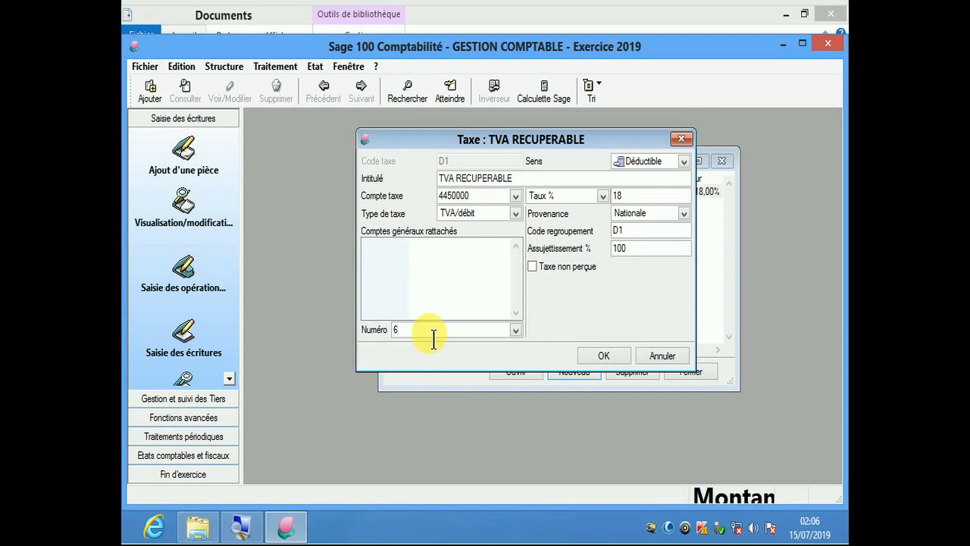
key(Return)
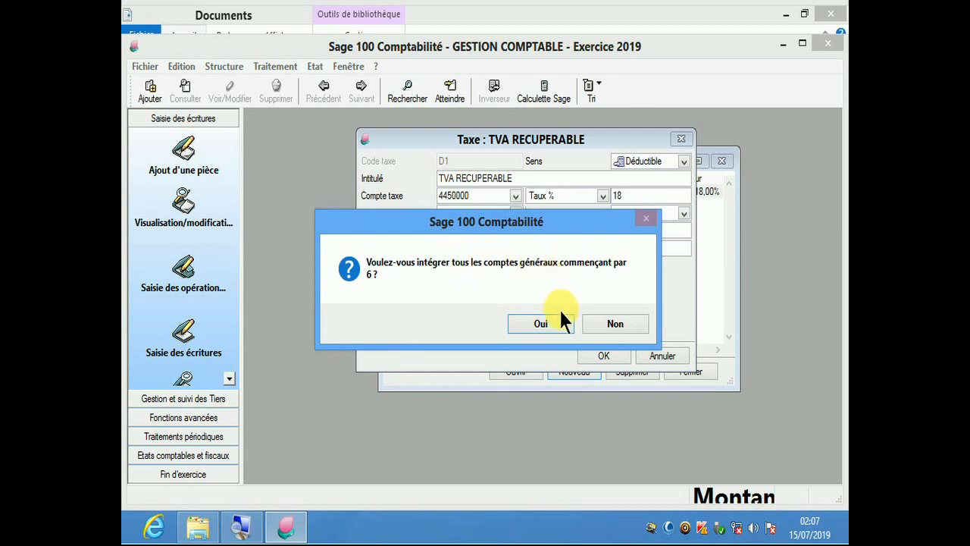
click(540, 324)
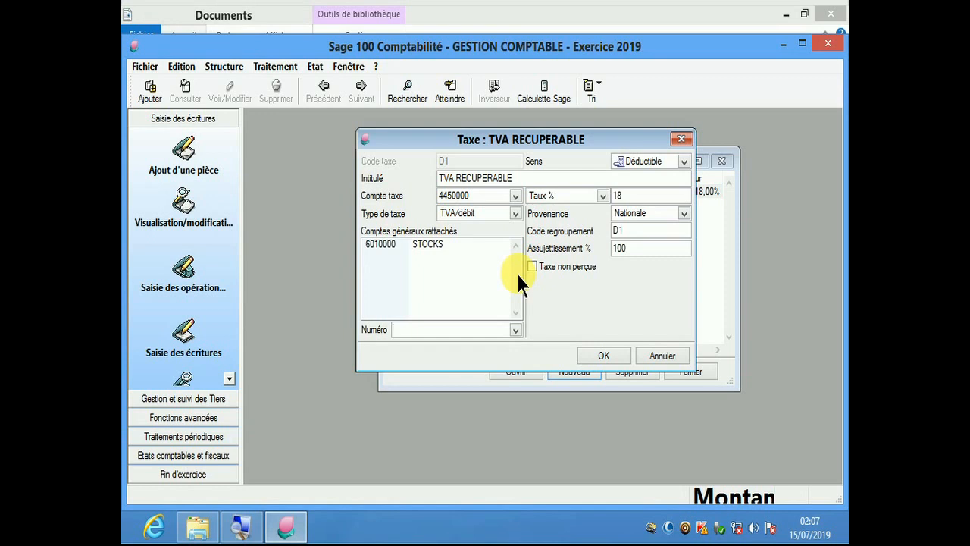
Attach all general accounts starting with 2 to the TVA RECUPERABLE tax
click(446, 333)
text(2)
key(Return)
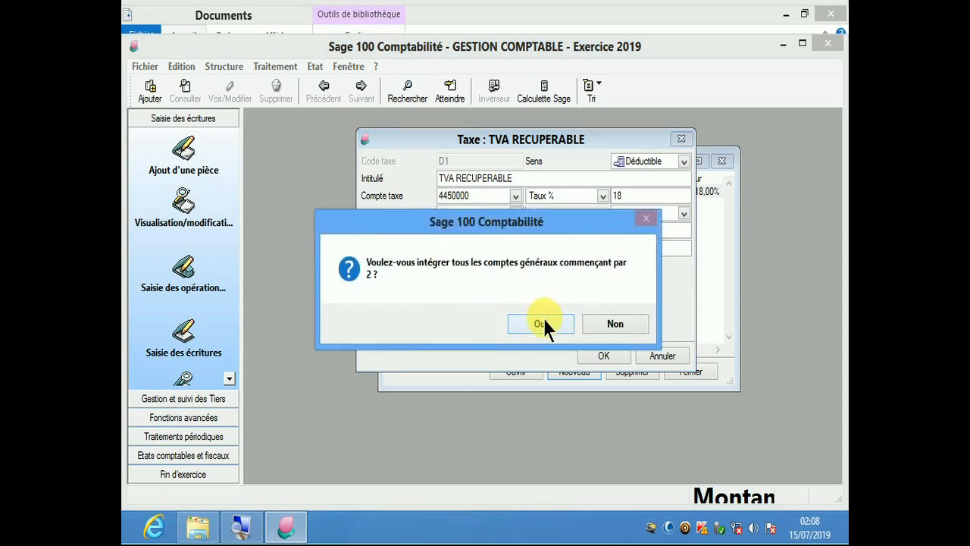
click(541, 323)
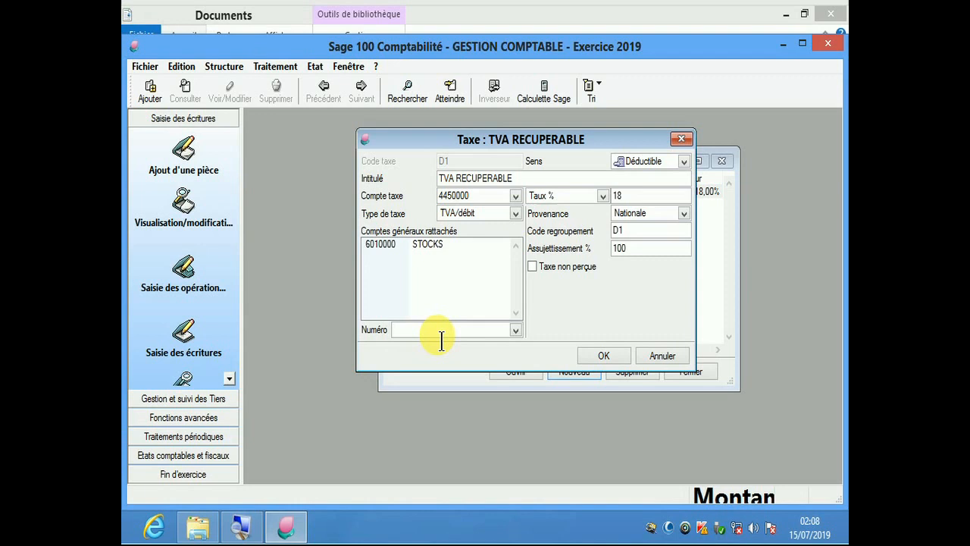
Attach all general accounts starting with 3 to the TVA RECUPERABLE tax
text(3)
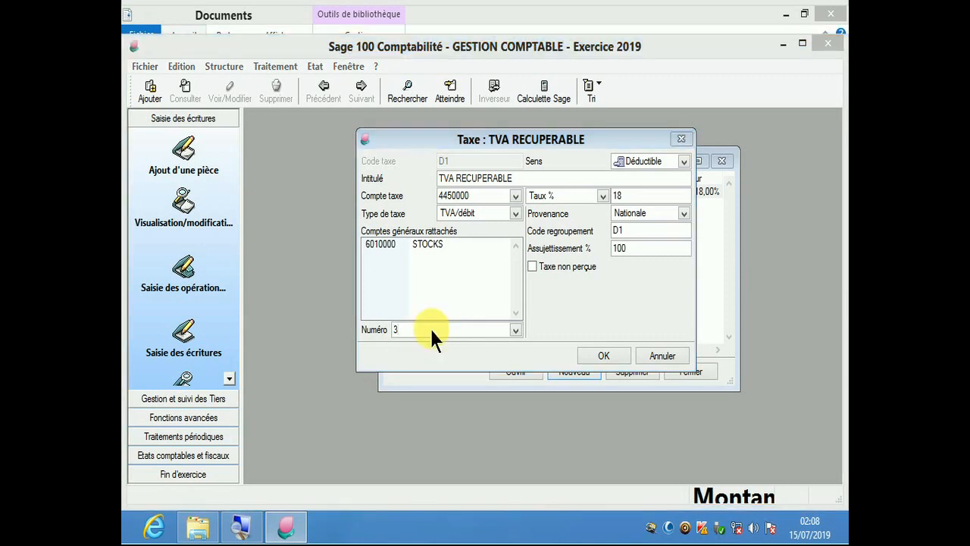
key(Tab)
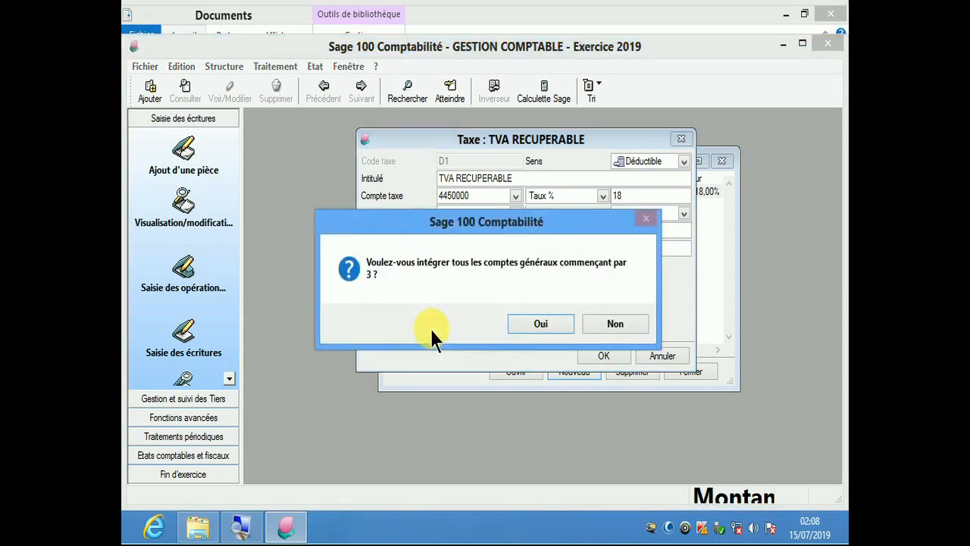
click(530, 323)
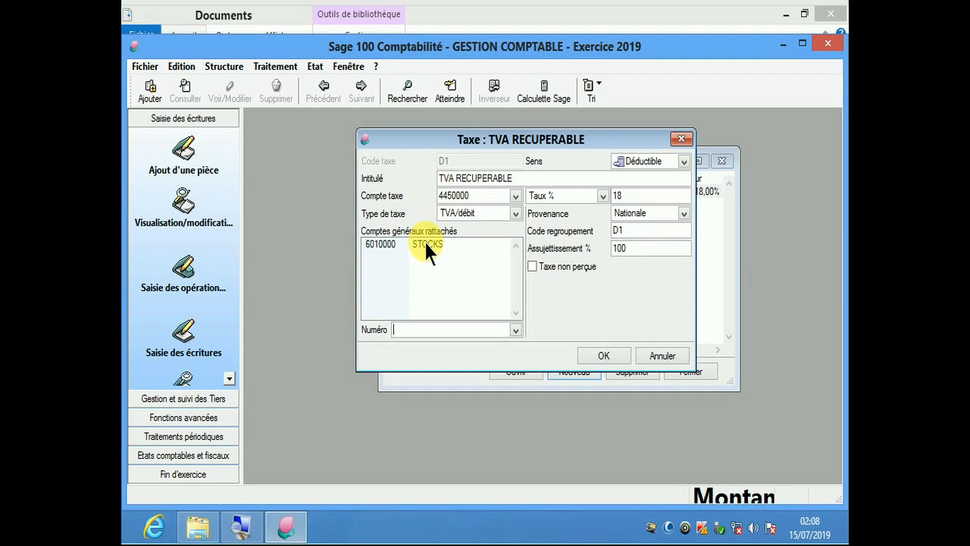
Attach all general accounts starting with 4 to the TVA RECUPERABLE tax and save it
text(4)
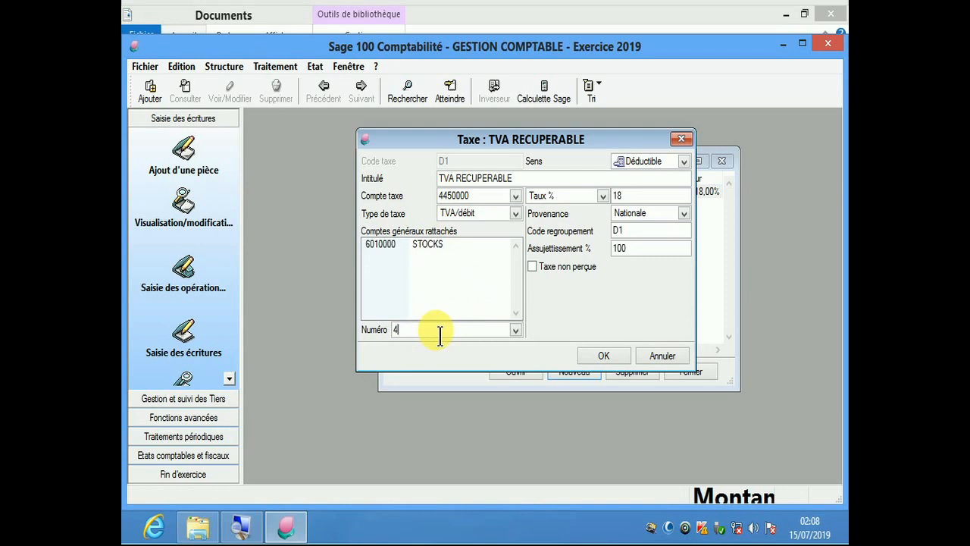
drag(528, 146, 489, 111)
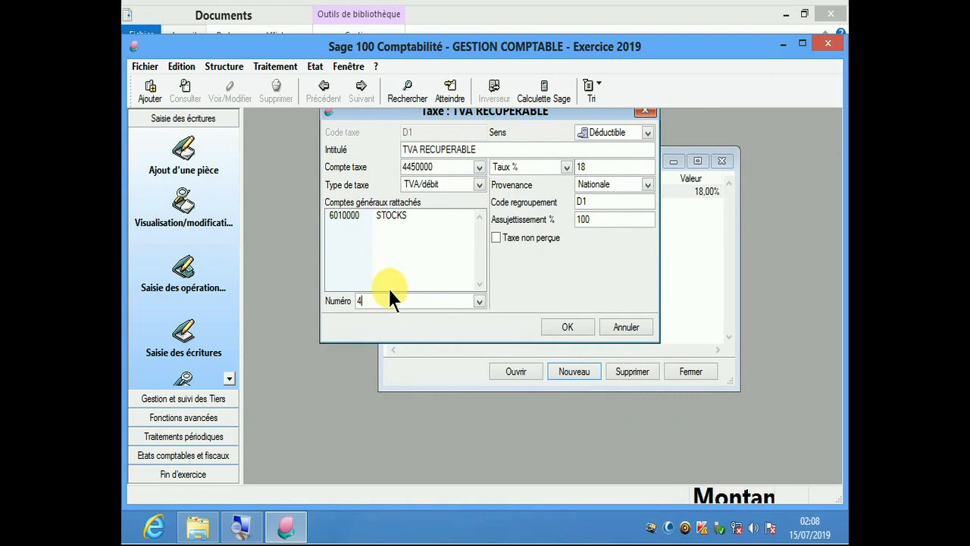
key(Return)
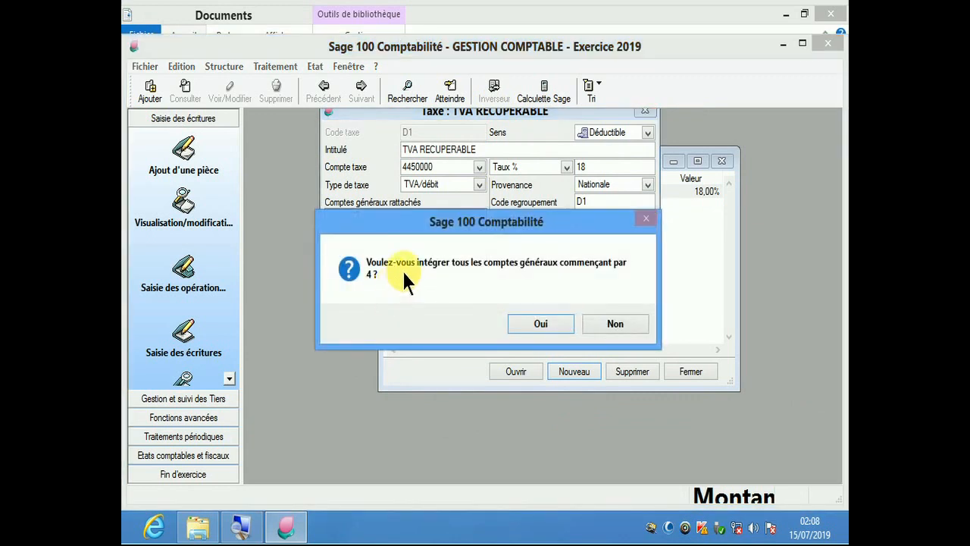
click(543, 326)
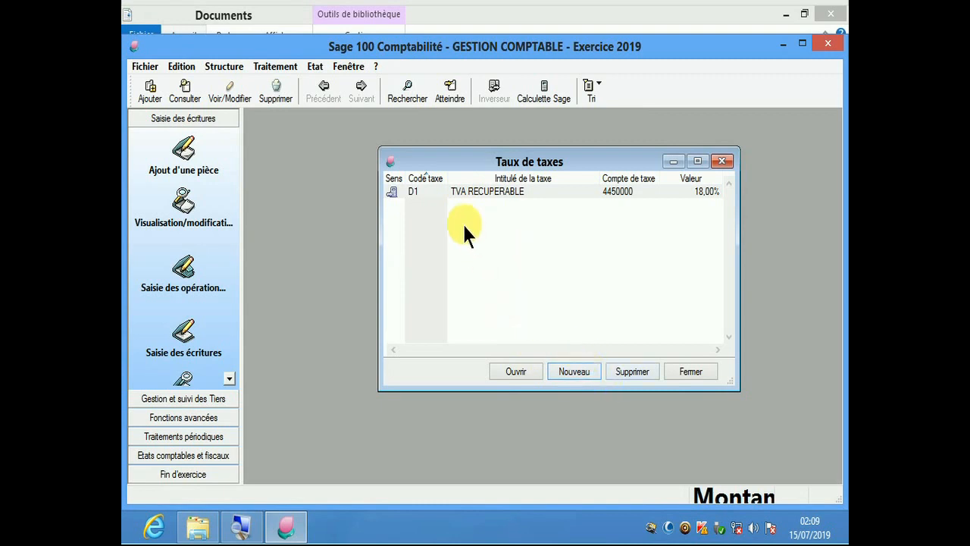
Review the general accounts attached to the D1 tax TVA RECUPERABLE, and close the tax record and the tax rate list
double_click(460, 190)
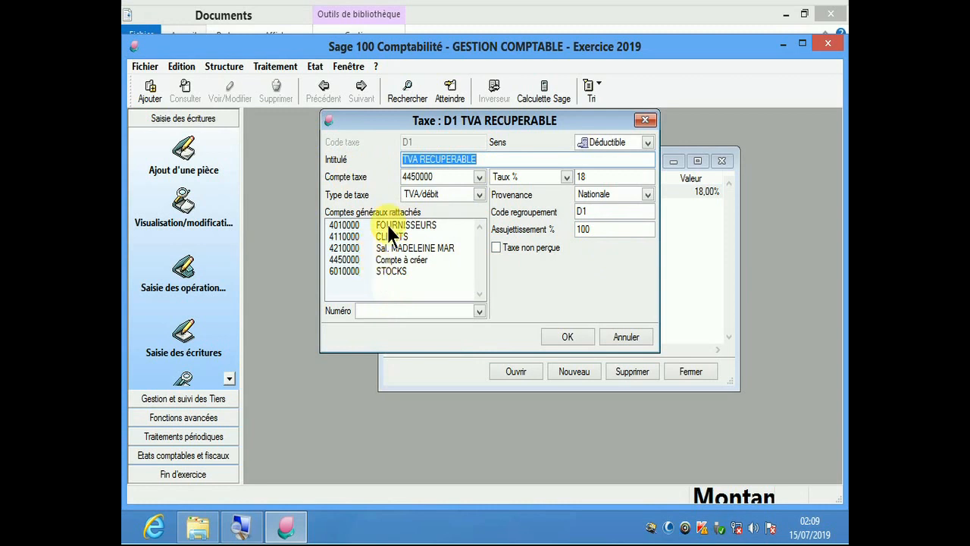
click(651, 119)
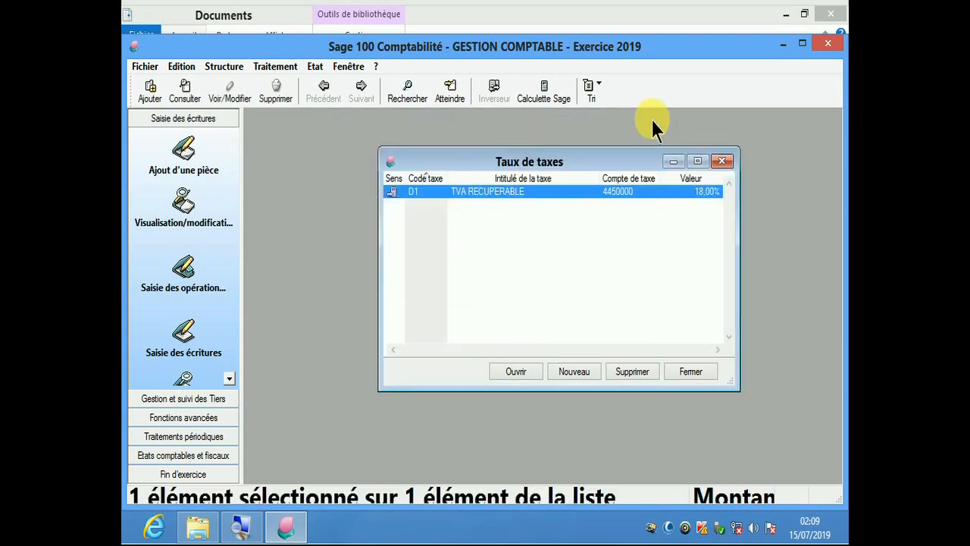
click(721, 162)
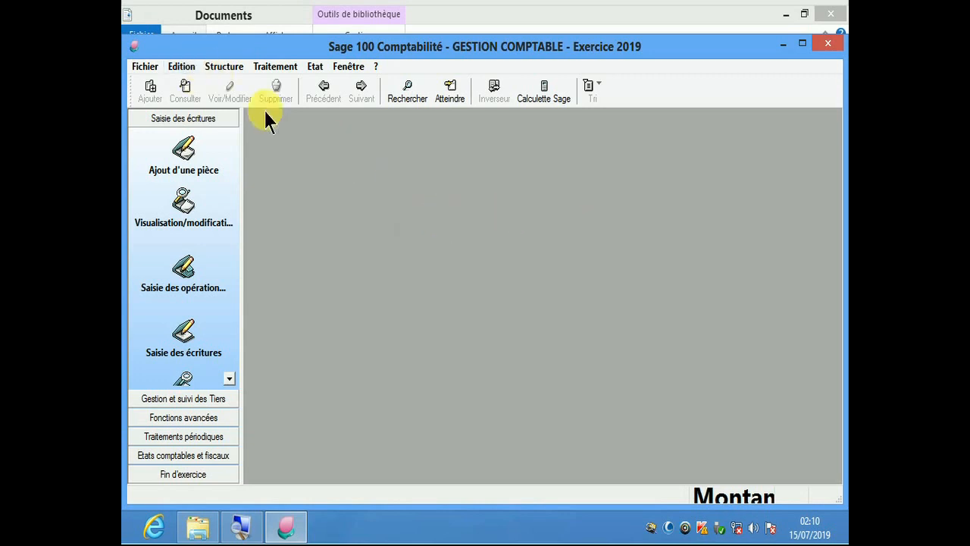
Reopen the tax rate list and start a new tax with code D2 and the direction Collectée
click(237, 66)
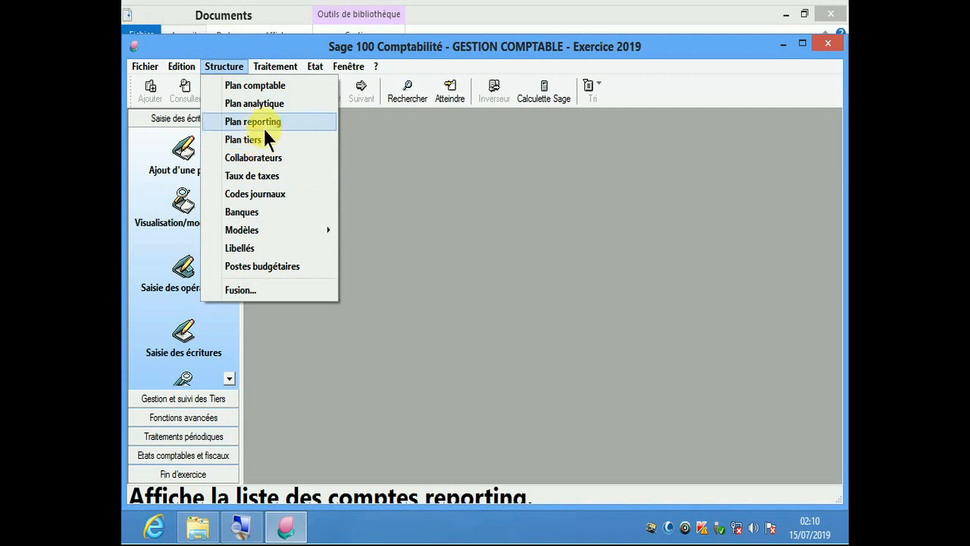
click(265, 178)
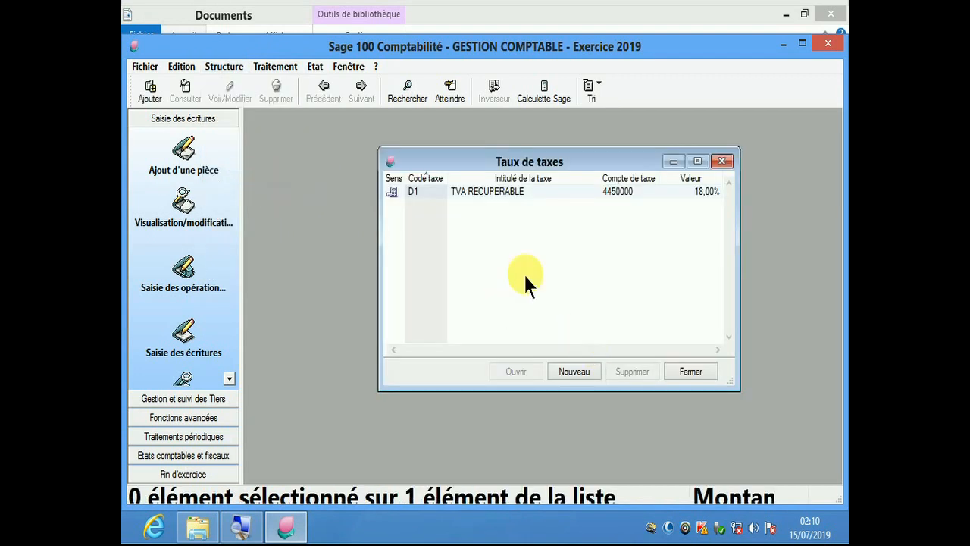
right_click(483, 238)
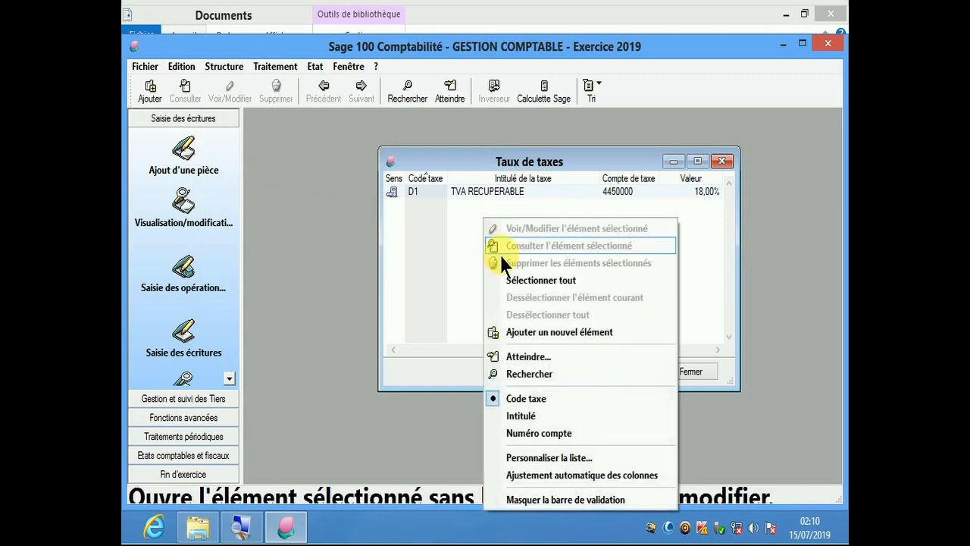
click(684, 265)
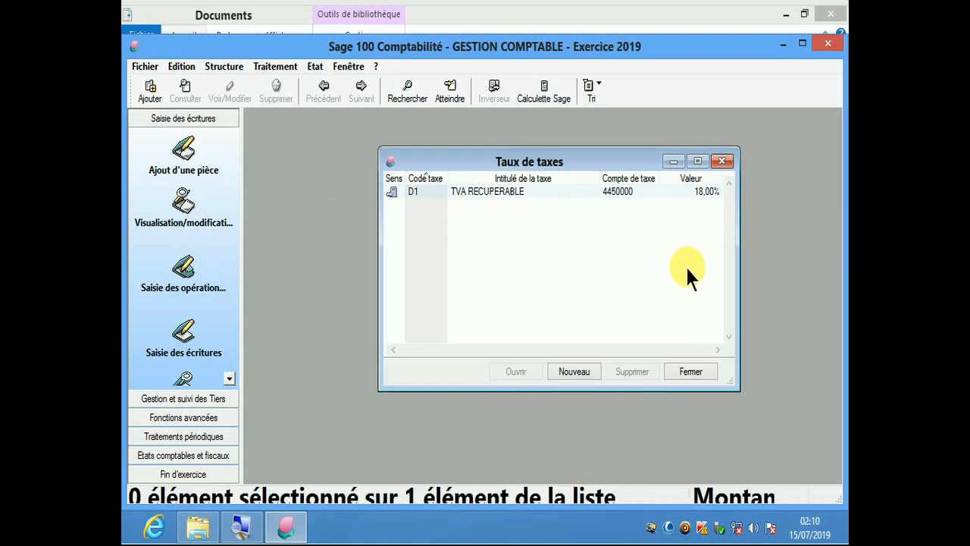
click(577, 374)
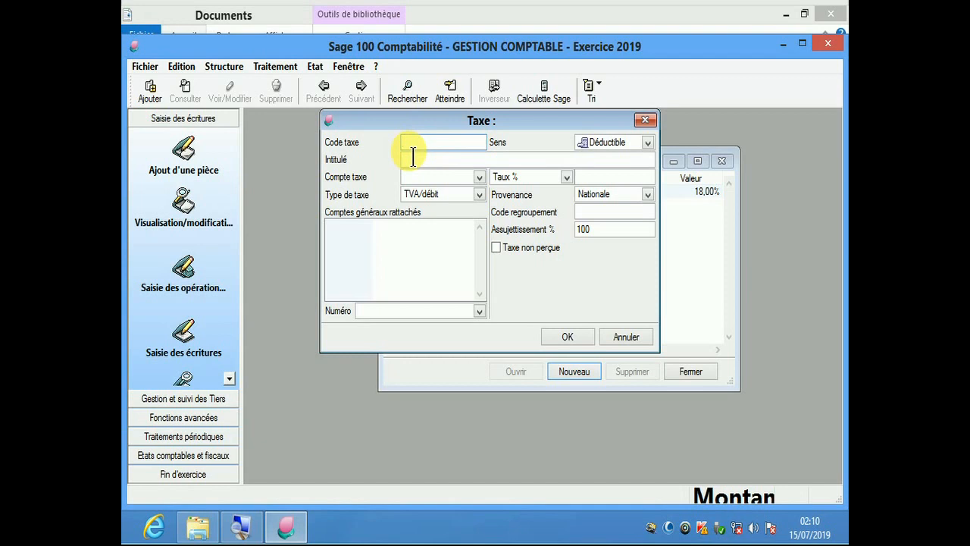
text(D2)
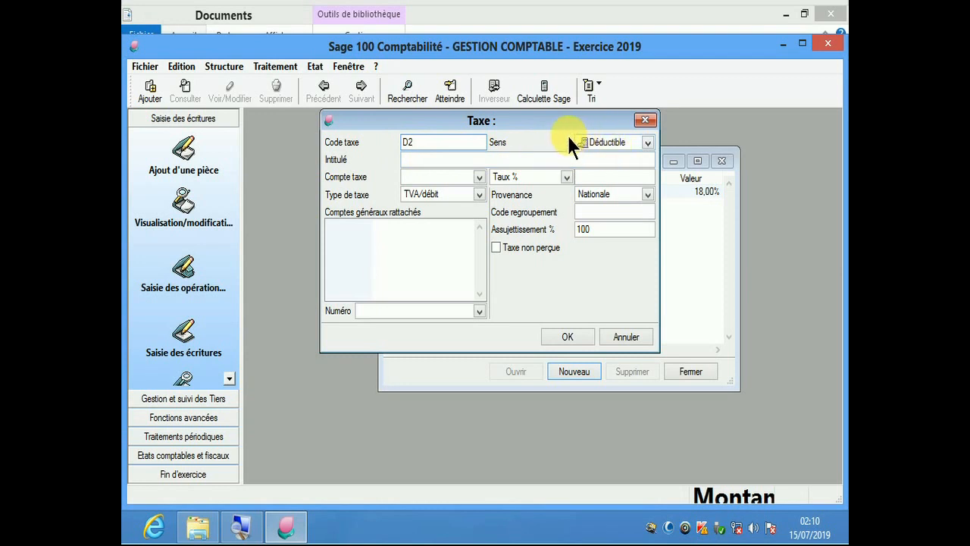
click(646, 142)
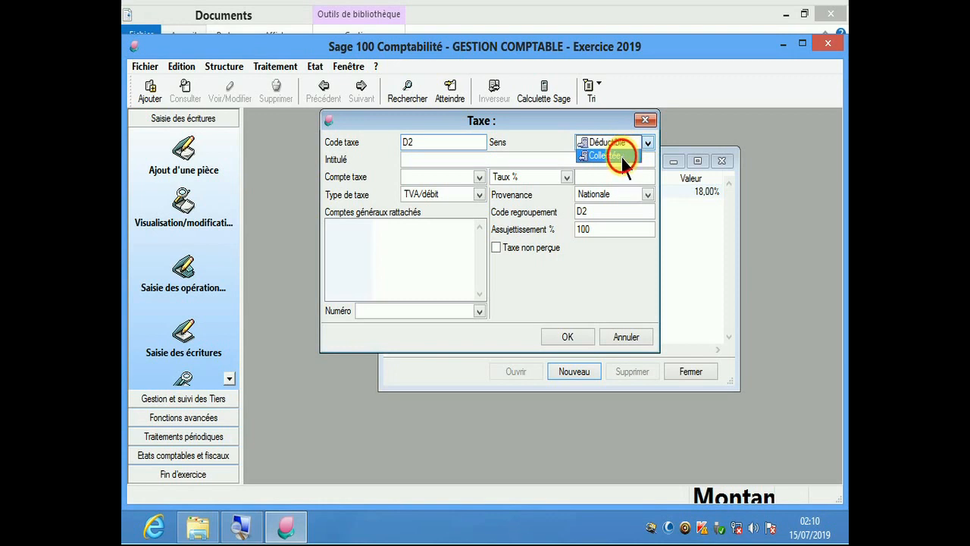
click(623, 155)
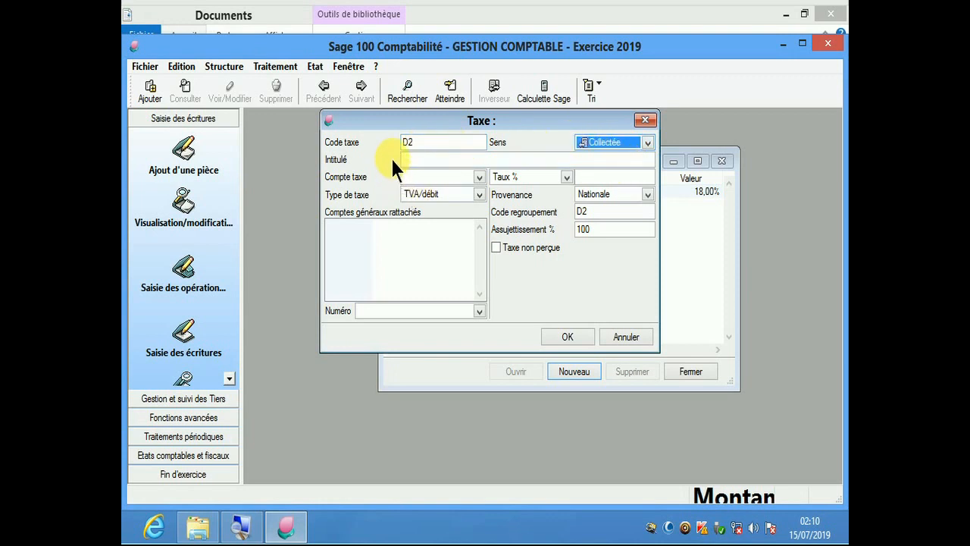
Name the D2 tax TVA FACTUREE
click(439, 160)
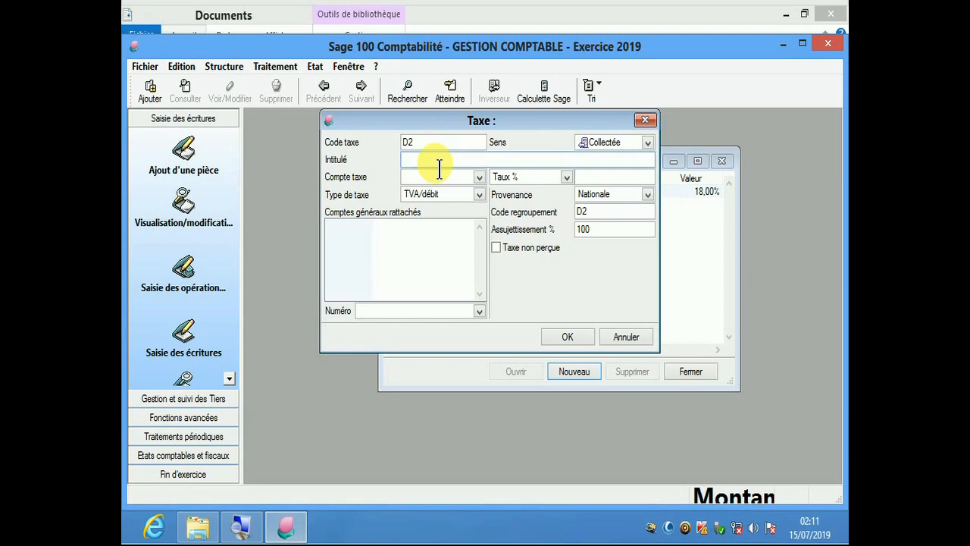
text(TVA F)
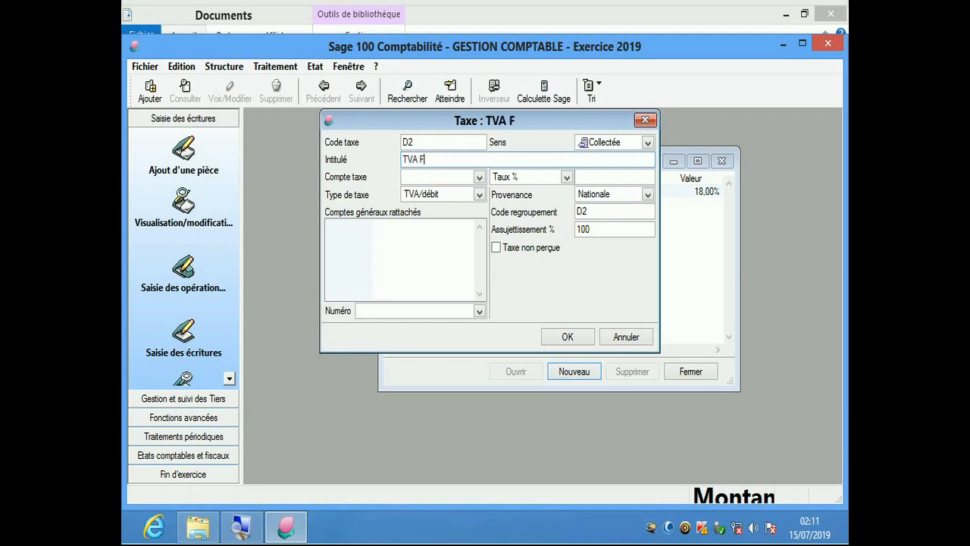
text(ACTUR)
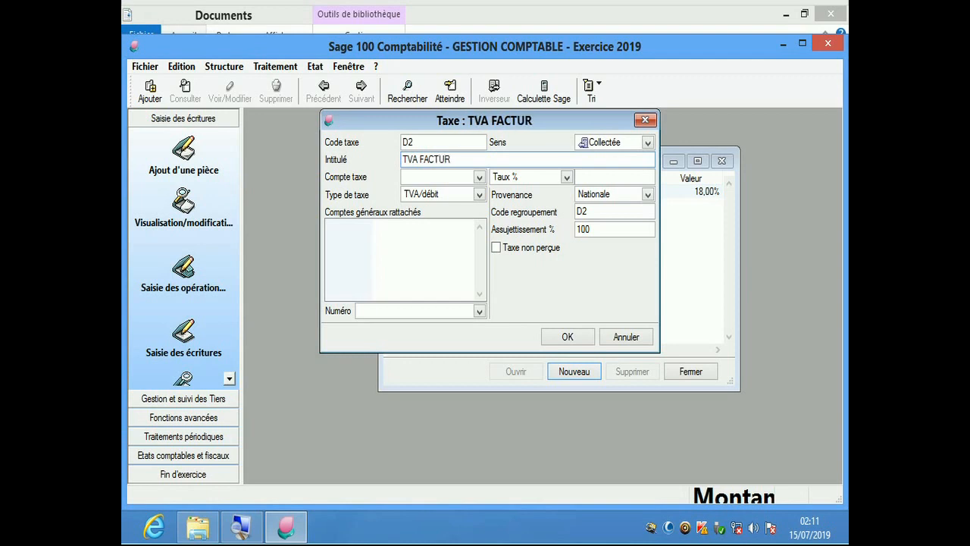
text(EE)
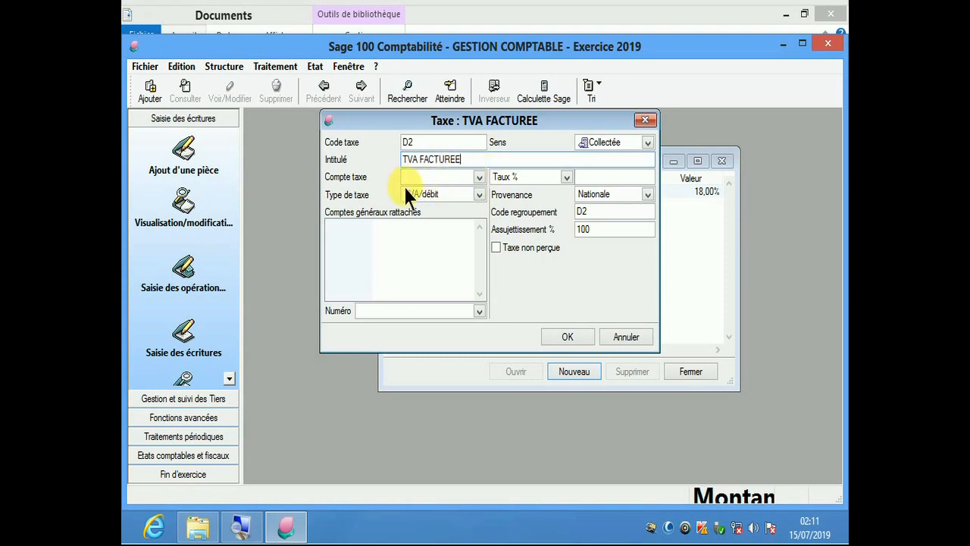
Assign tax account 4430000 to the TVA FACTUREE tax and set its rate to 18 %
click(437, 181)
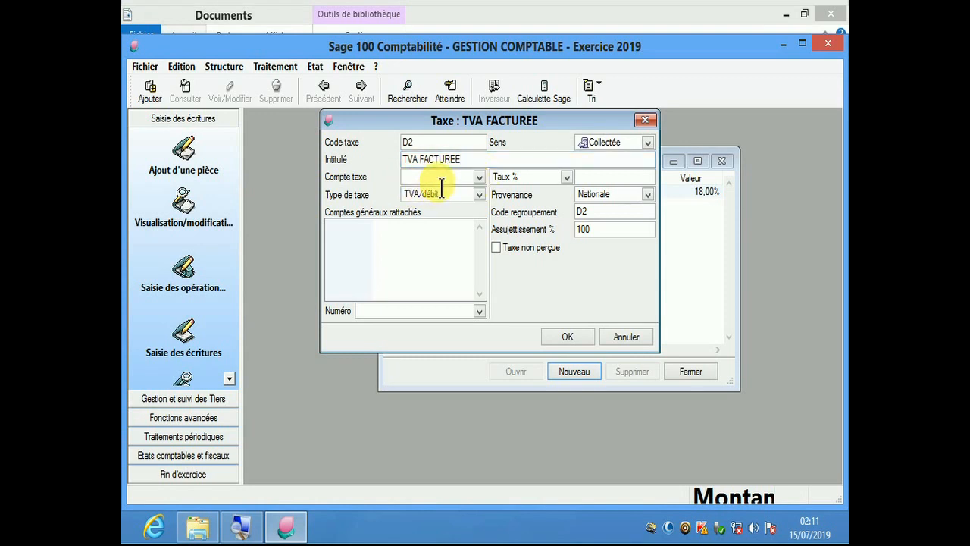
text(443)
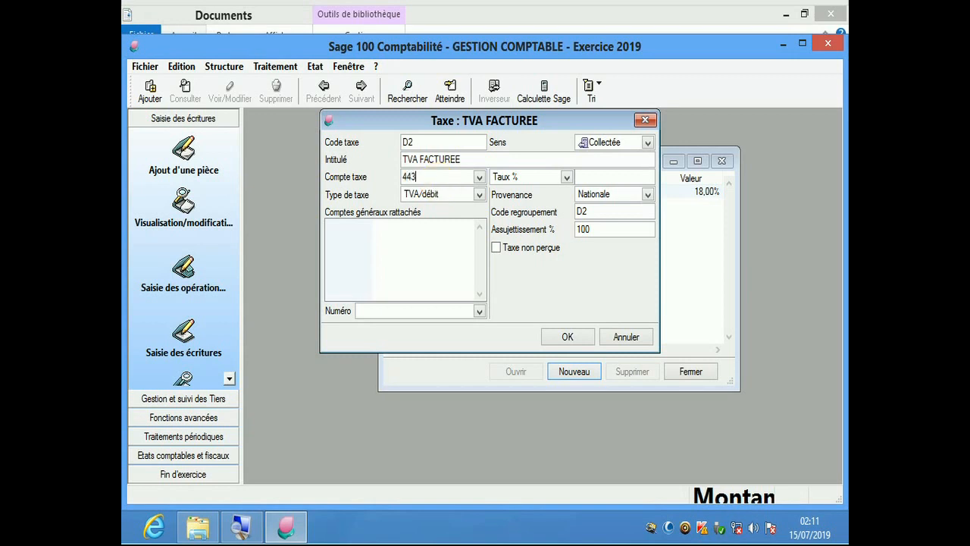
text(0000)
click(528, 176)
click(600, 182)
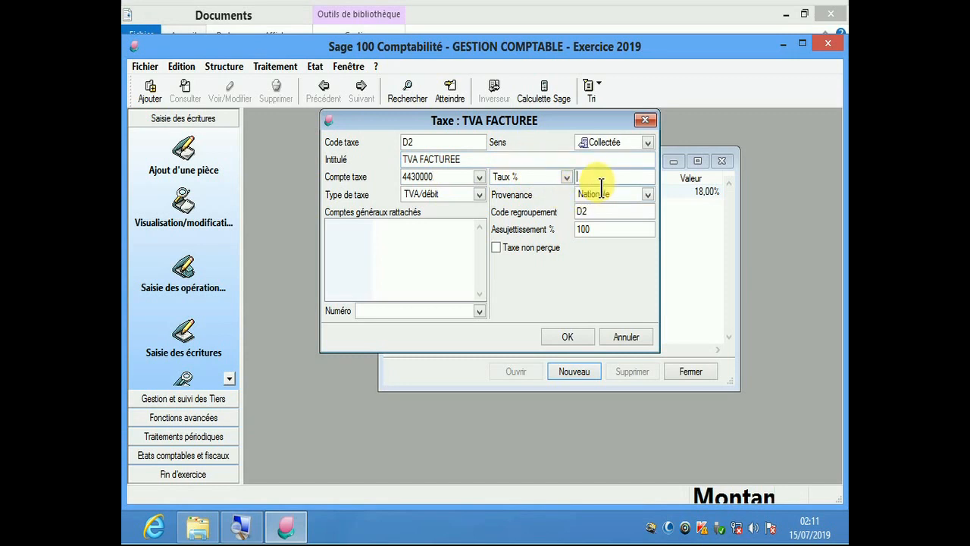
text(18)
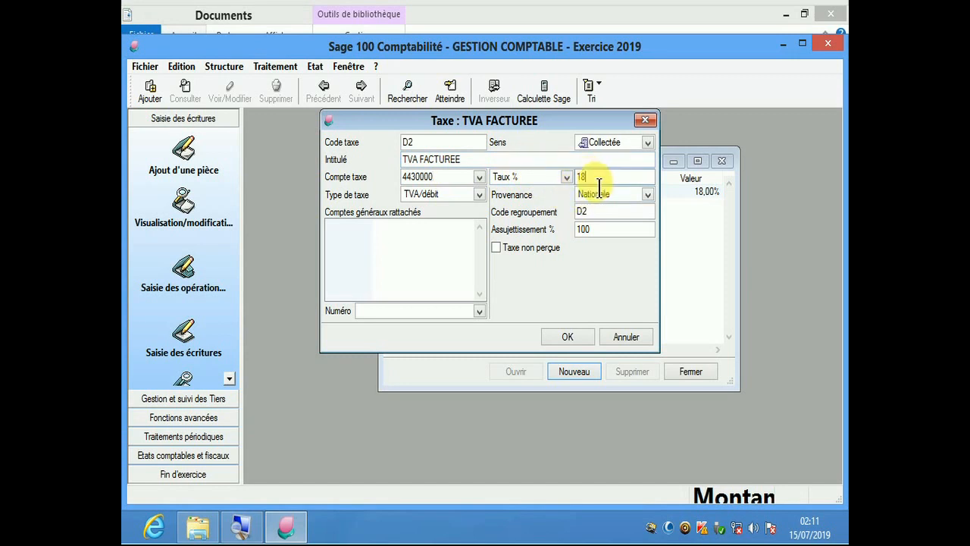
Set the tax type of TVA FACTUREE to TVA/encaissement
click(479, 194)
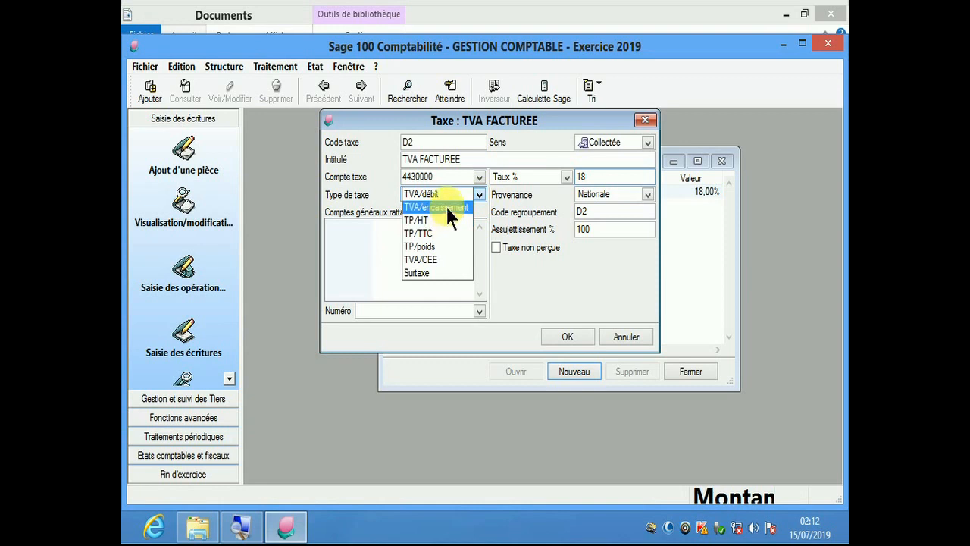
click(447, 207)
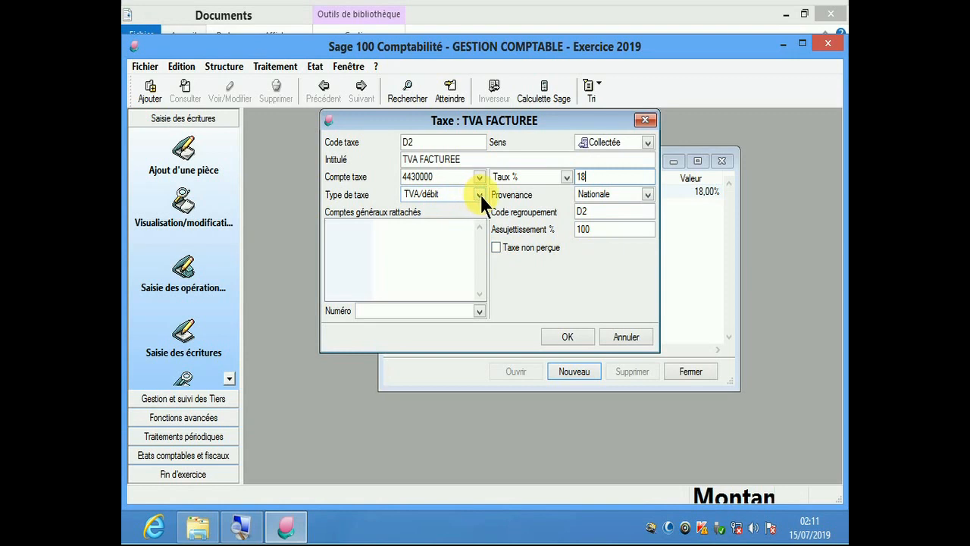
click(478, 193)
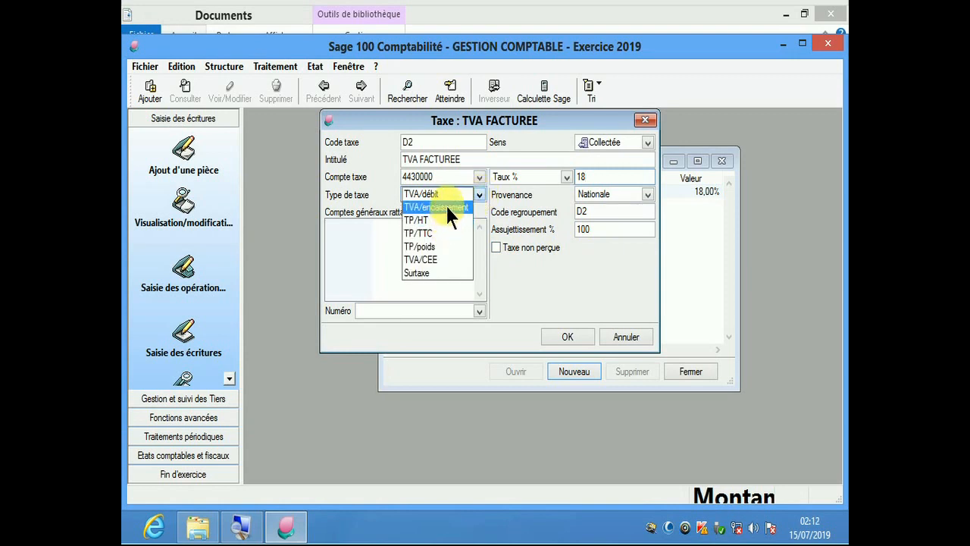
click(445, 206)
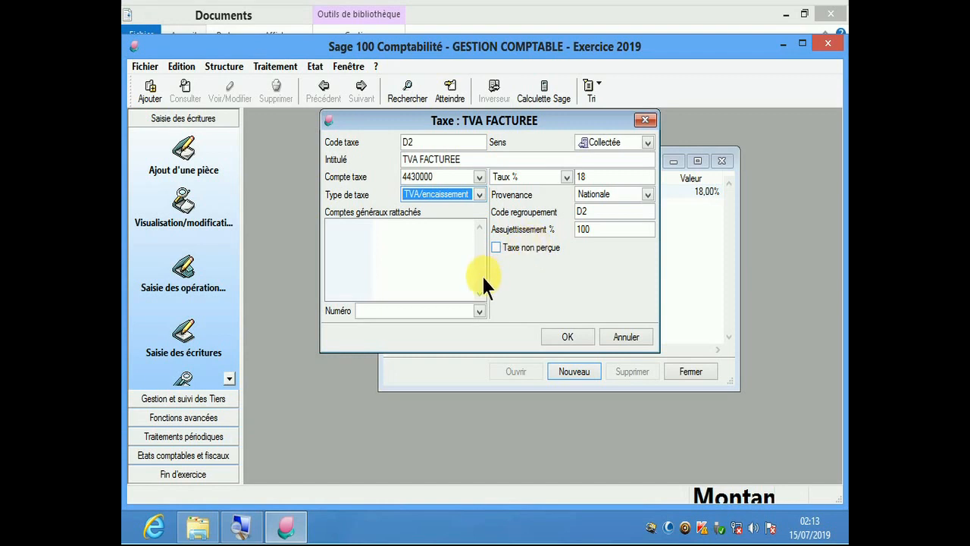
Enter 7 as the attached general account number for TVA FACTUREE and create general account 4430000 with its default details
click(397, 322)
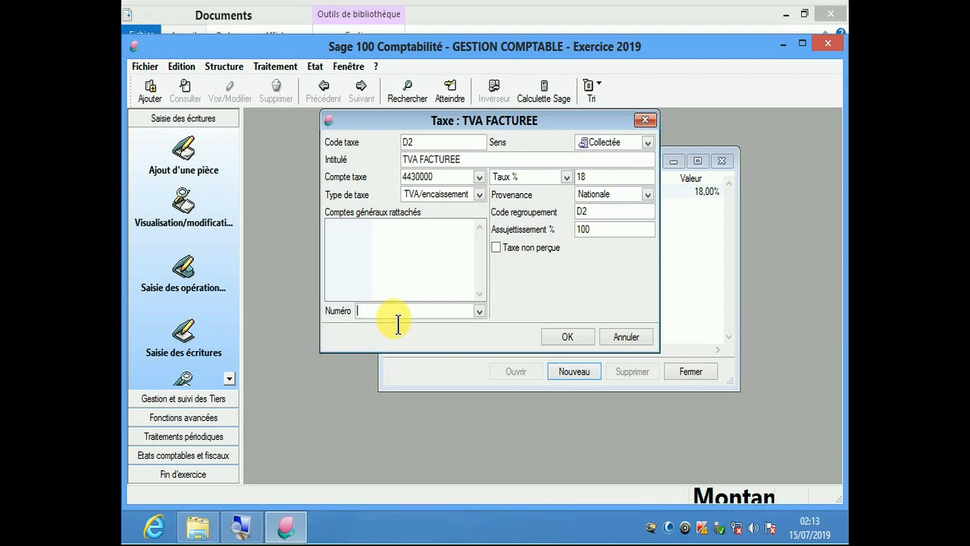
text(7)
key(Return)
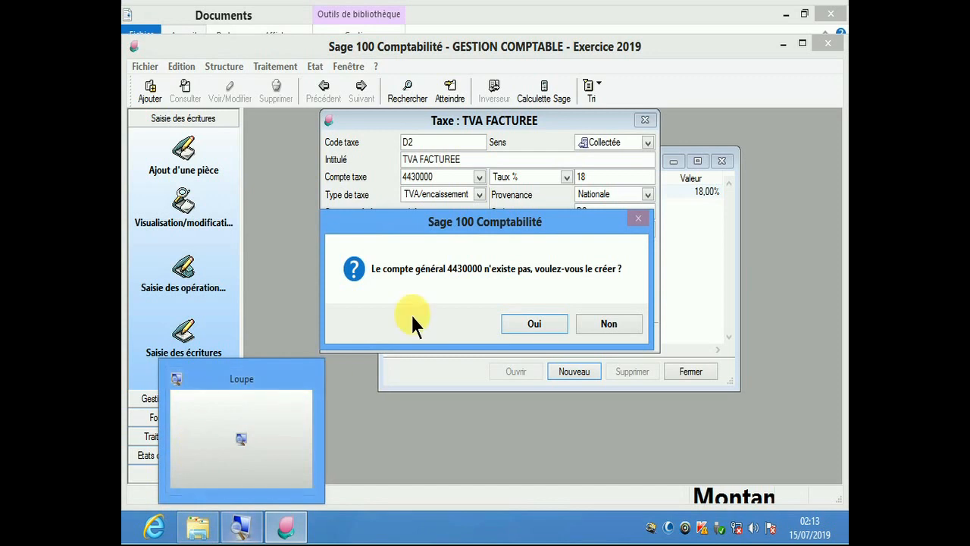
click(537, 323)
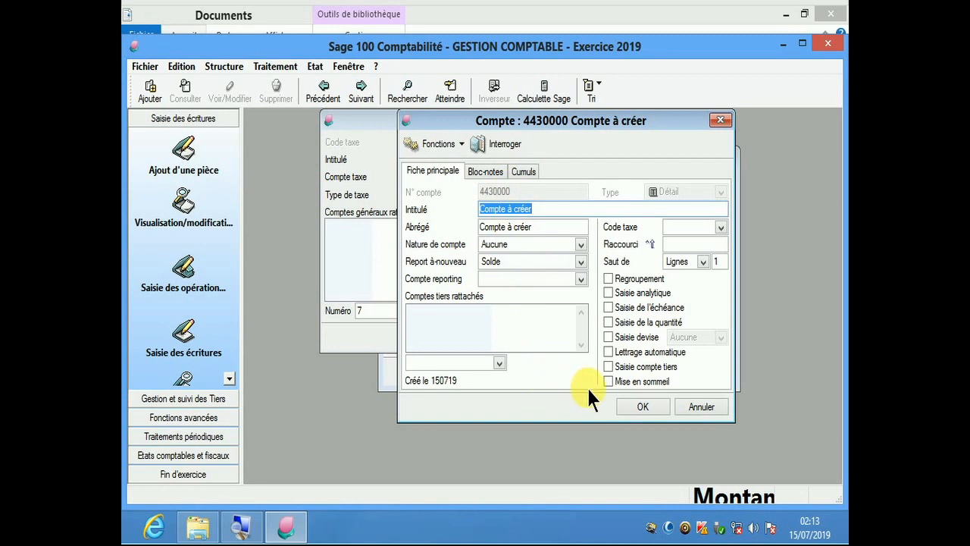
click(628, 405)
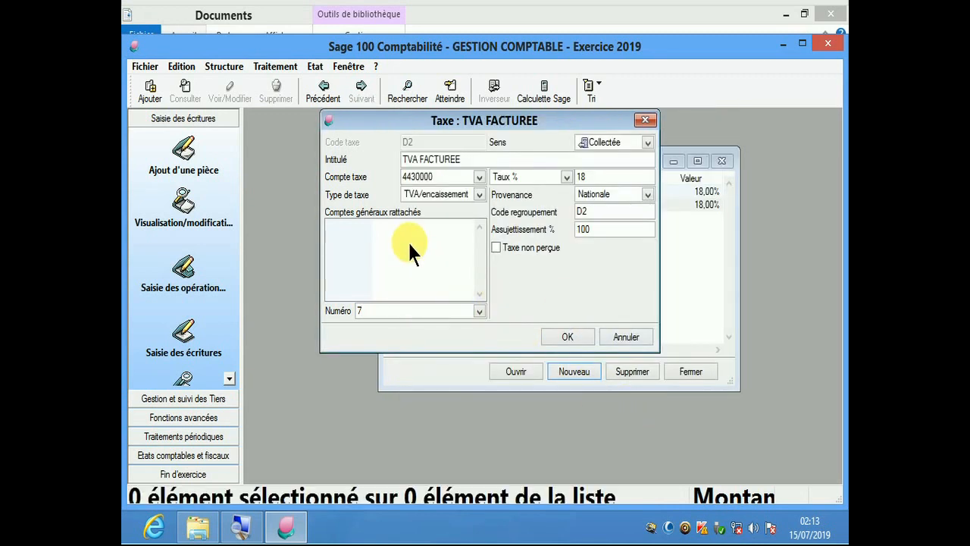
Close and reopen the TVA FACTUREE tax to check its attached general accounts, and return to the tax rate list
click(414, 322)
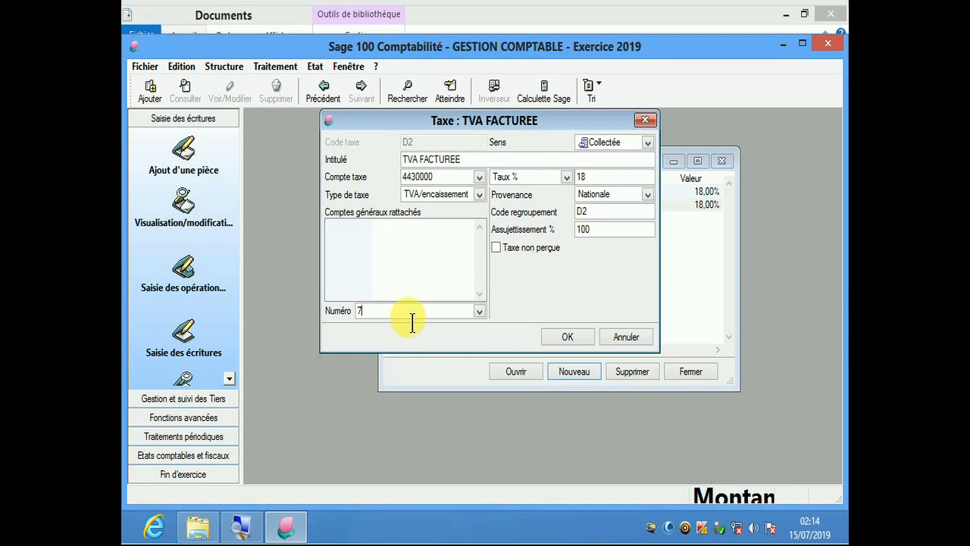
click(409, 319)
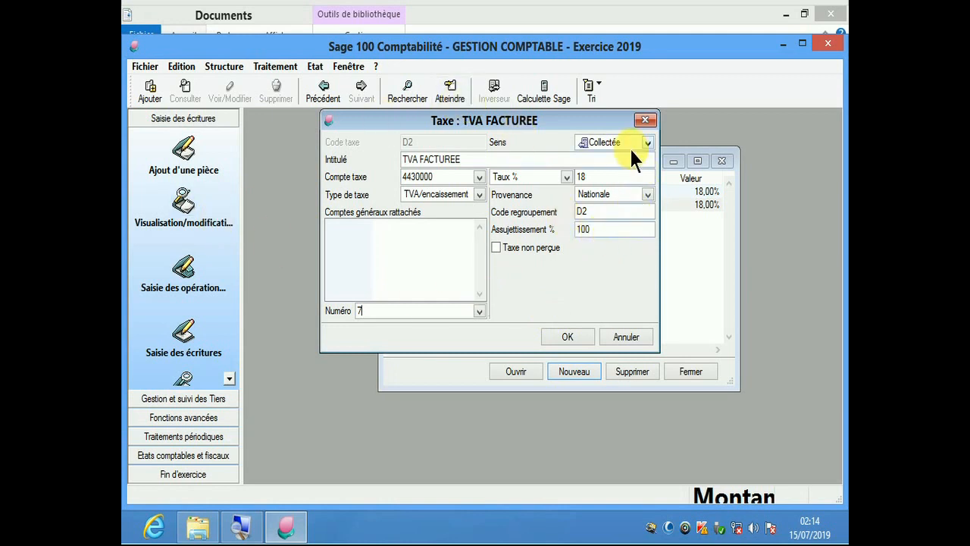
click(645, 121)
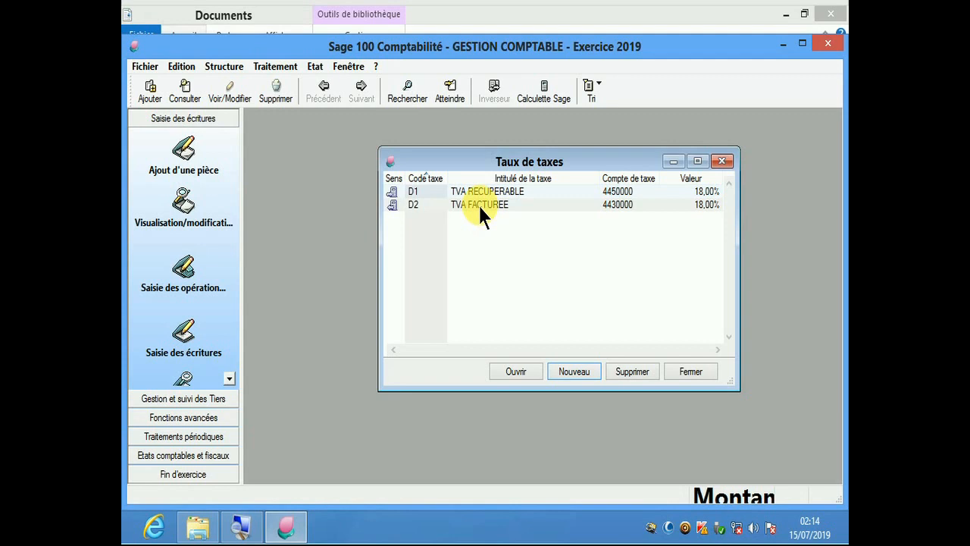
double_click(479, 205)
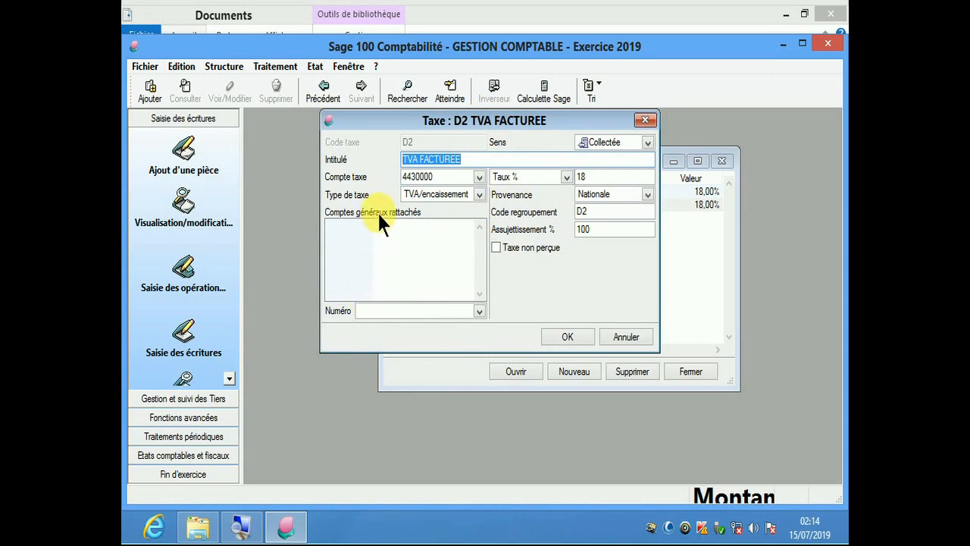
click(645, 121)
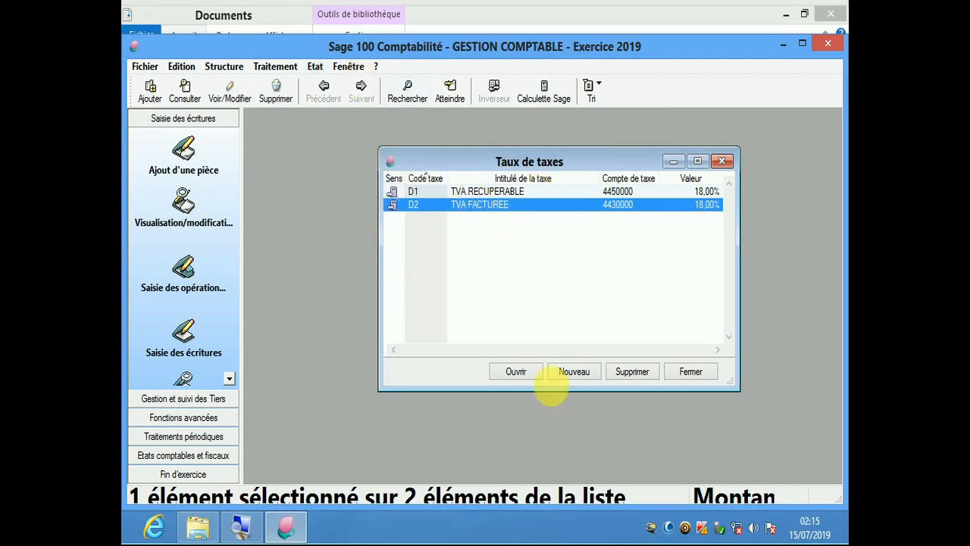
Review the general accounts in the Plan comptable, and close it along with the tax rate list
click(225, 66)
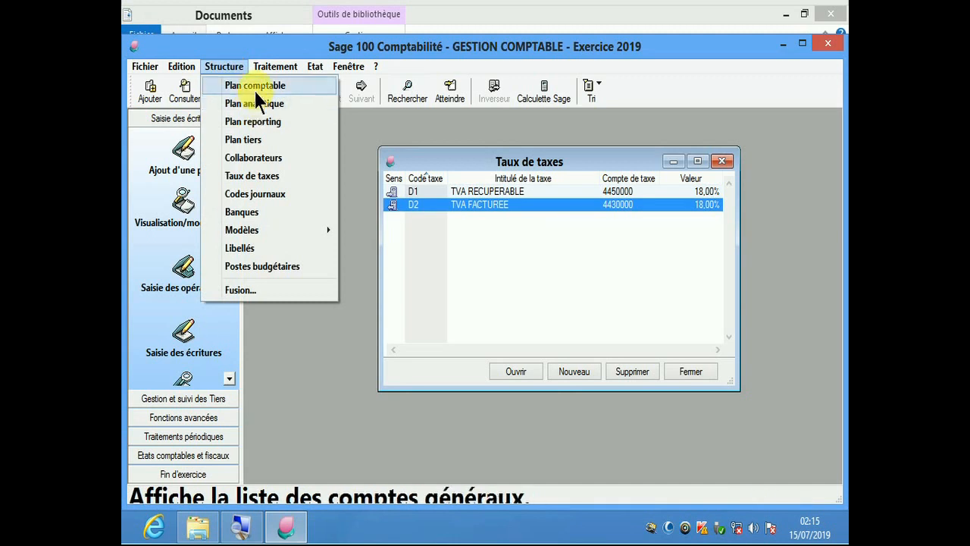
click(258, 85)
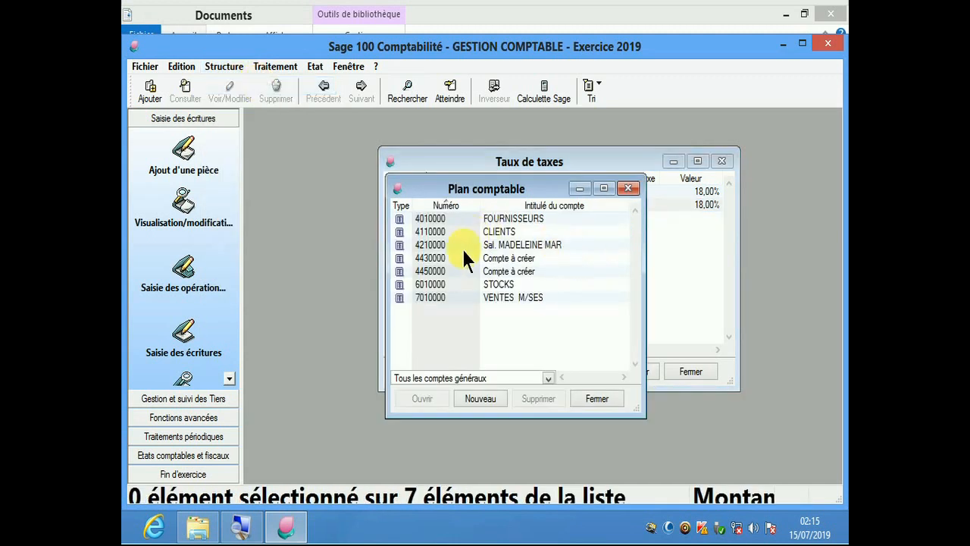
drag(487, 183, 409, 122)
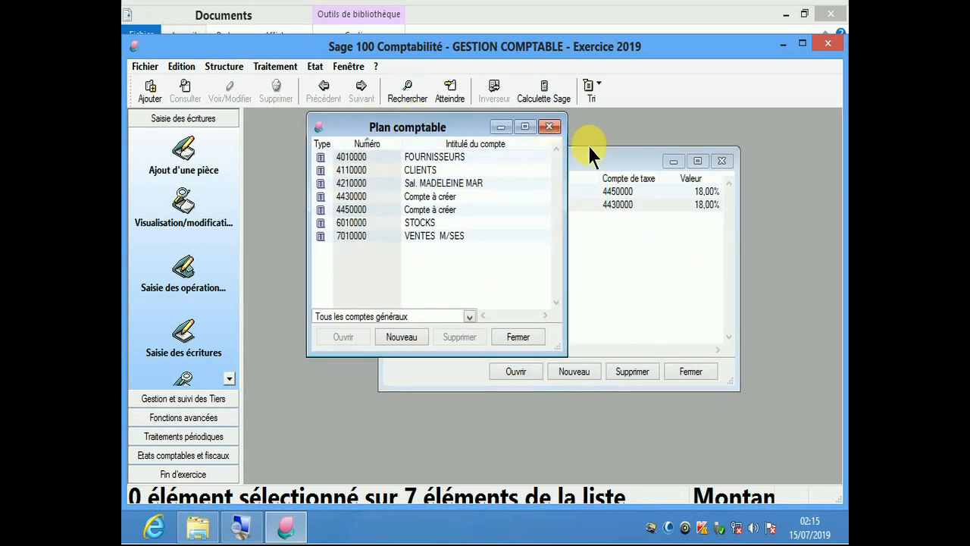
click(549, 127)
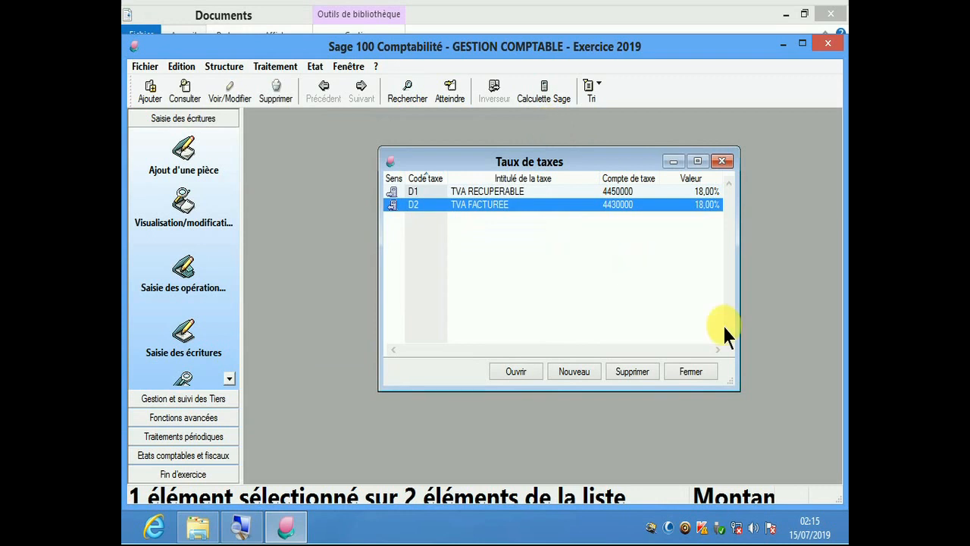
click(722, 162)
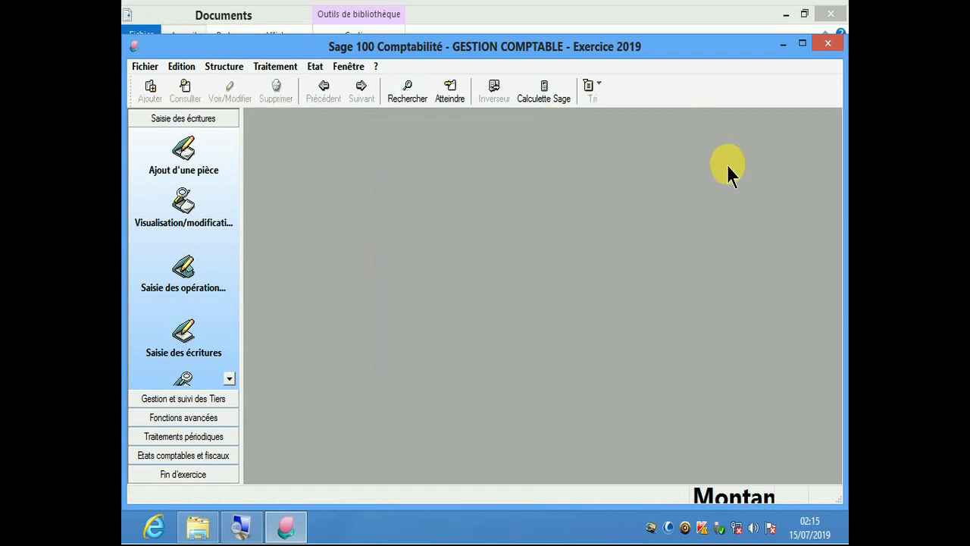
Open the Fusion function for the Plan comptable and start choosing the second accounting file
click(232, 66)
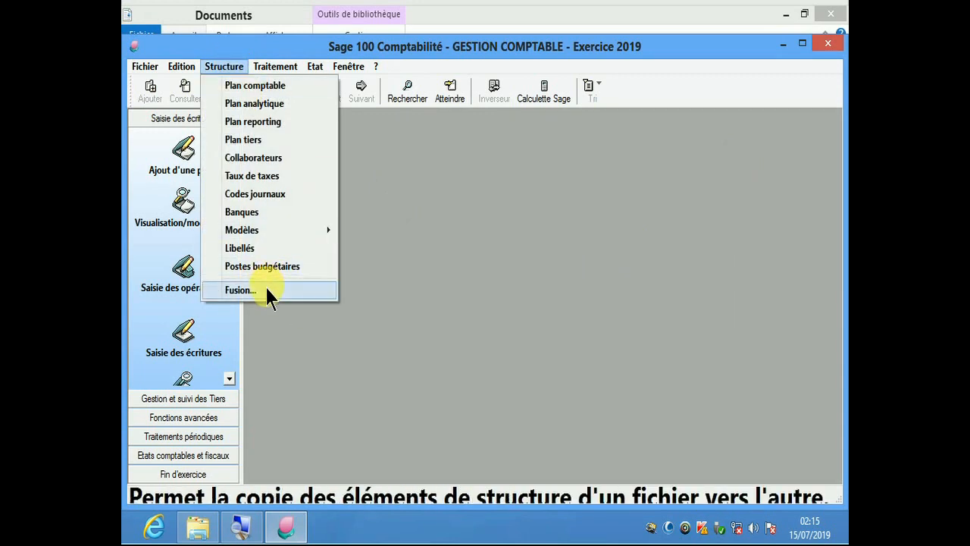
click(267, 290)
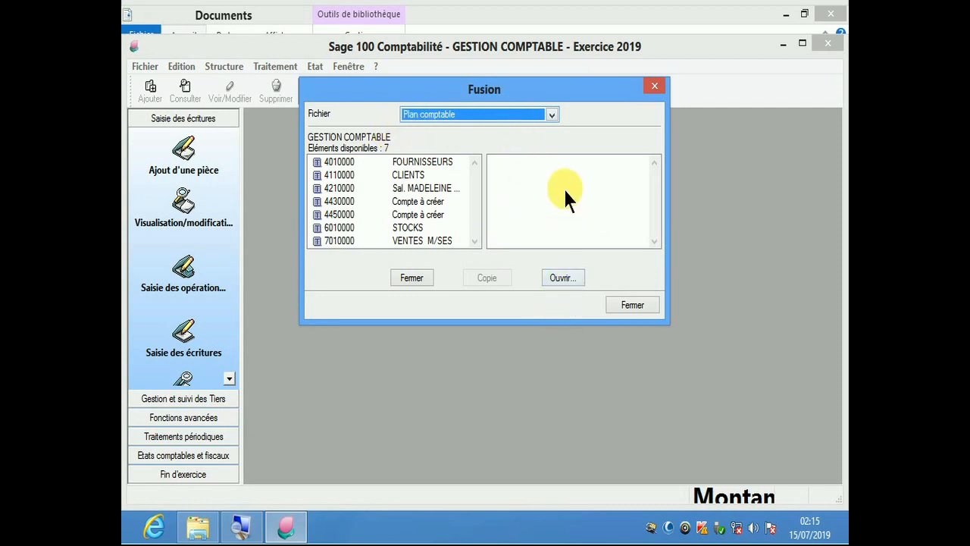
click(563, 276)
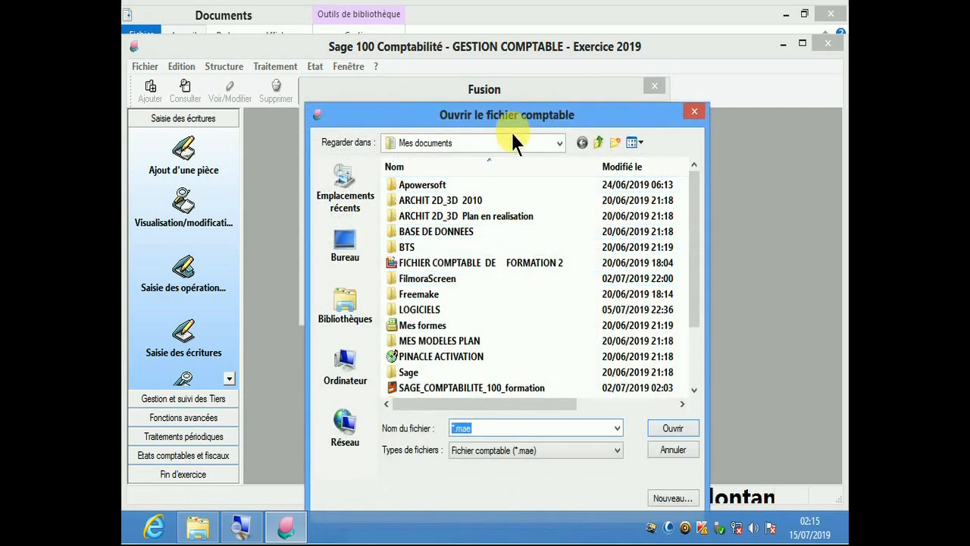
drag(521, 129, 575, 33)
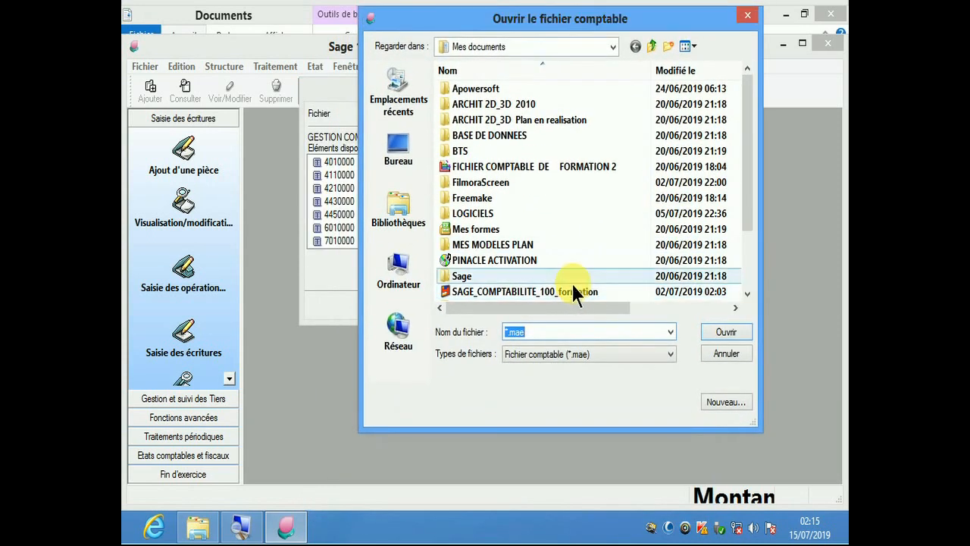
click(503, 213)
scroll(520, 256, down, 2)
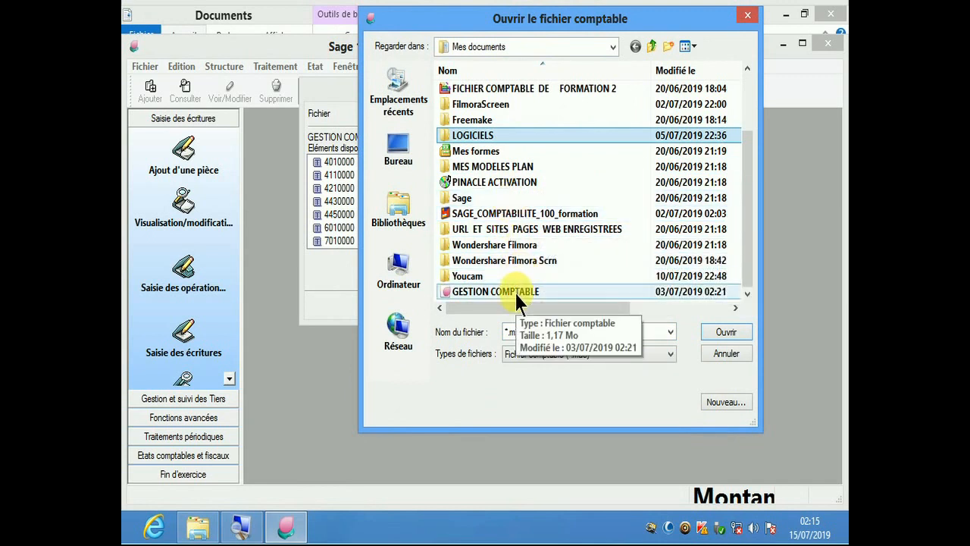
click(514, 290)
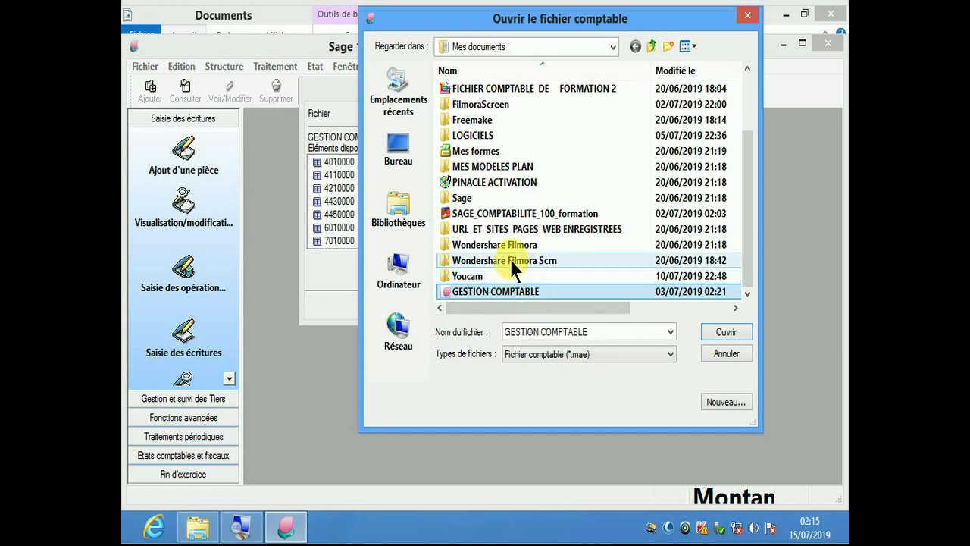
double_click(506, 213)
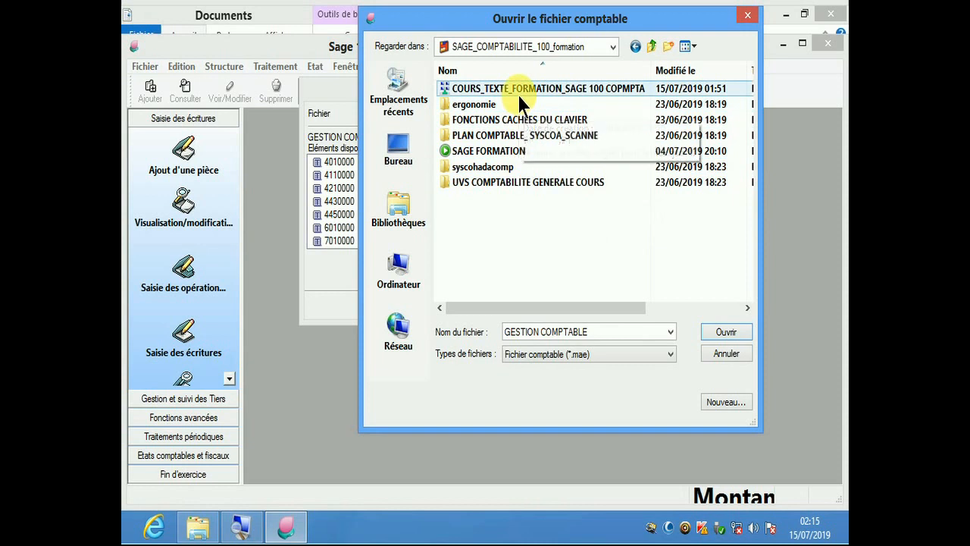
double_click(500, 151)
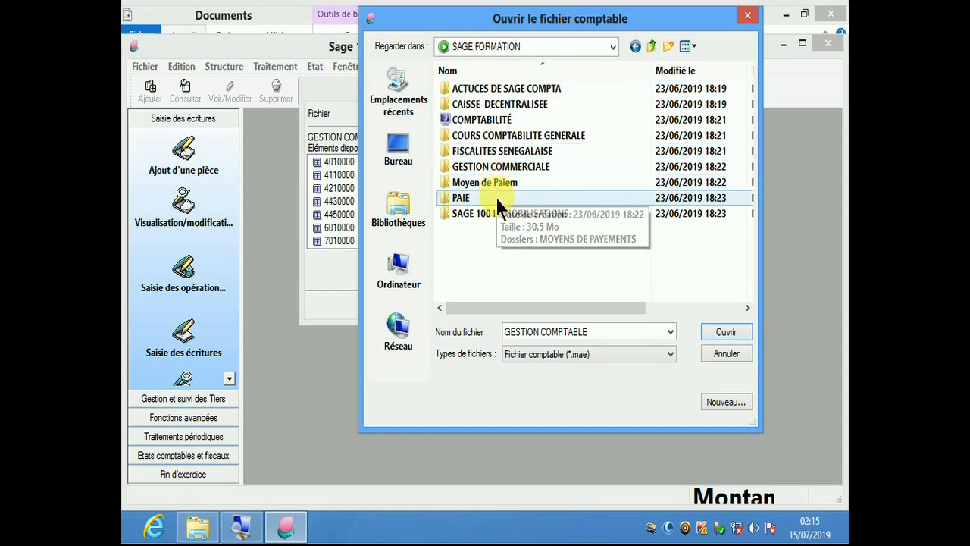
Open WATT CONSULTINGmae from the FICHIER COMPTABLE DE FORMATION 2 folder in the Documents library as the source file
click(410, 214)
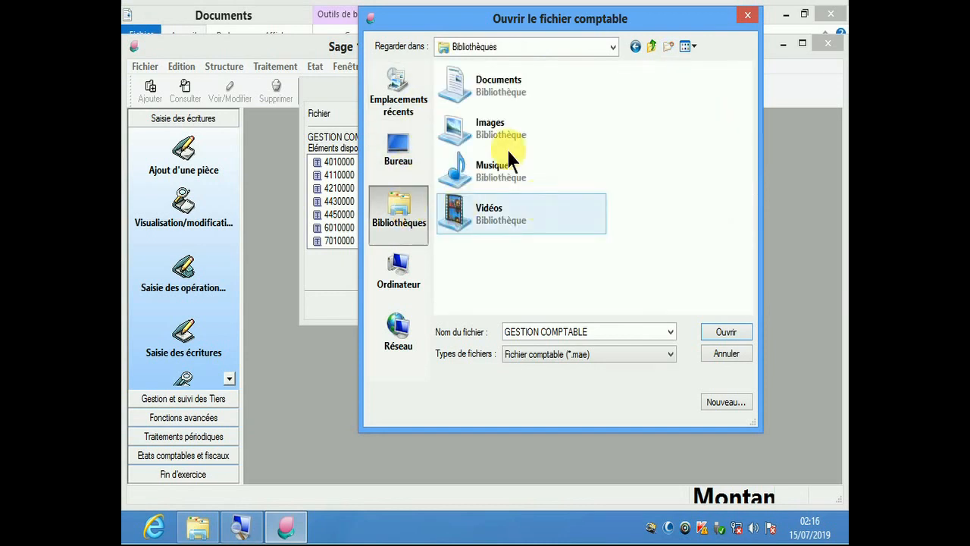
double_click(497, 80)
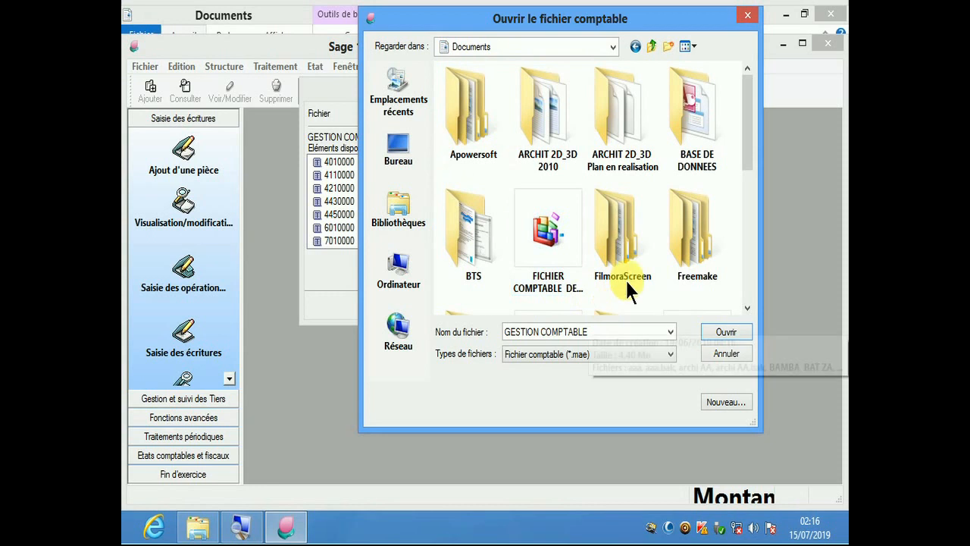
double_click(547, 269)
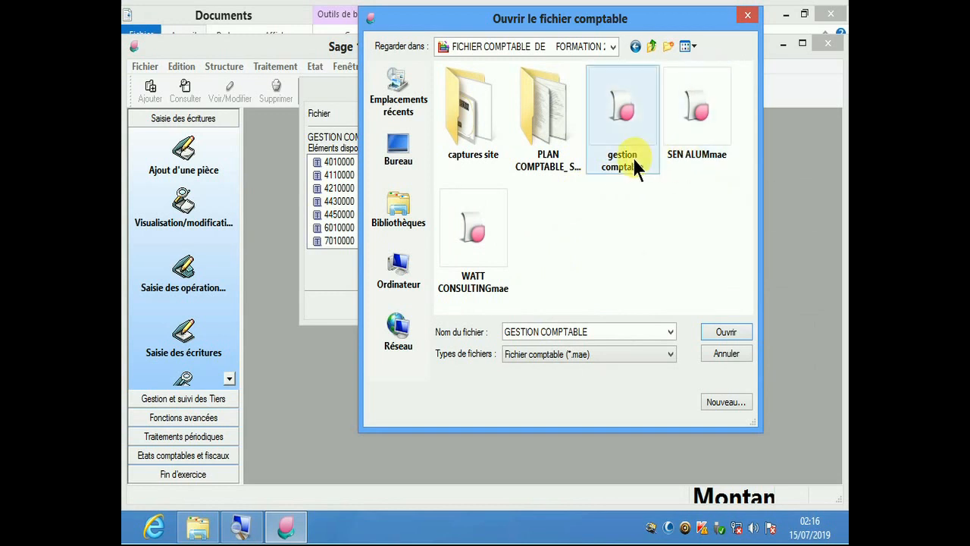
click(485, 272)
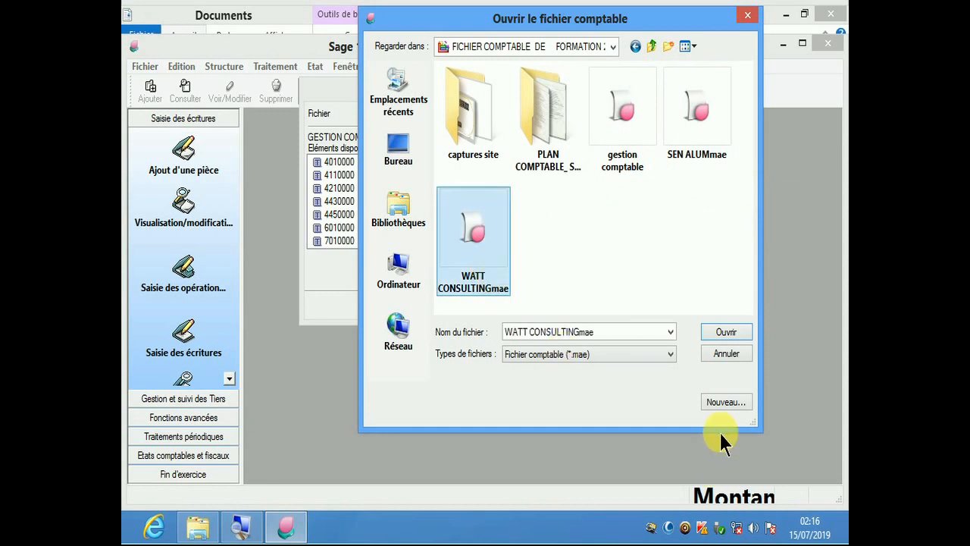
click(720, 334)
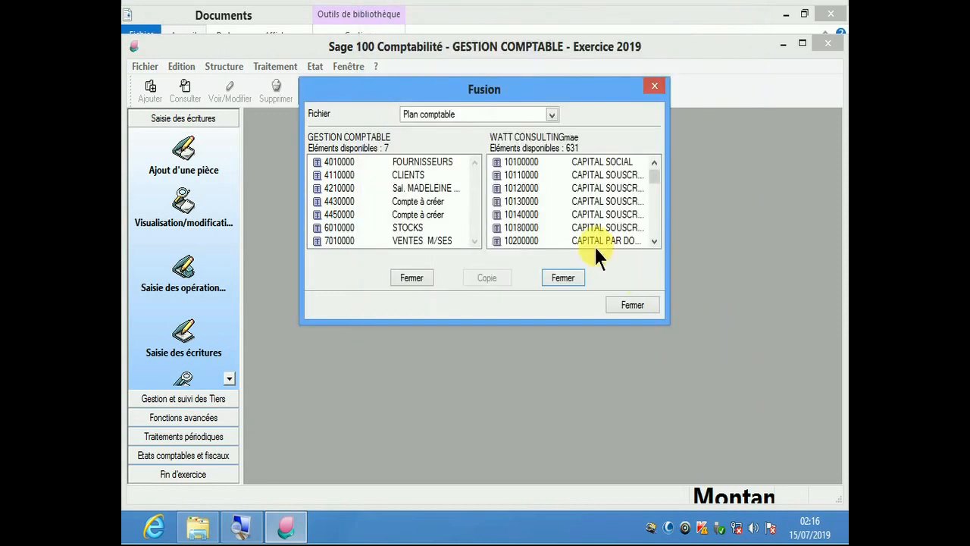
Select all general accounts of WATT CONSULTINGmae and start copying them into GESTION COMPTABLE
click(529, 176)
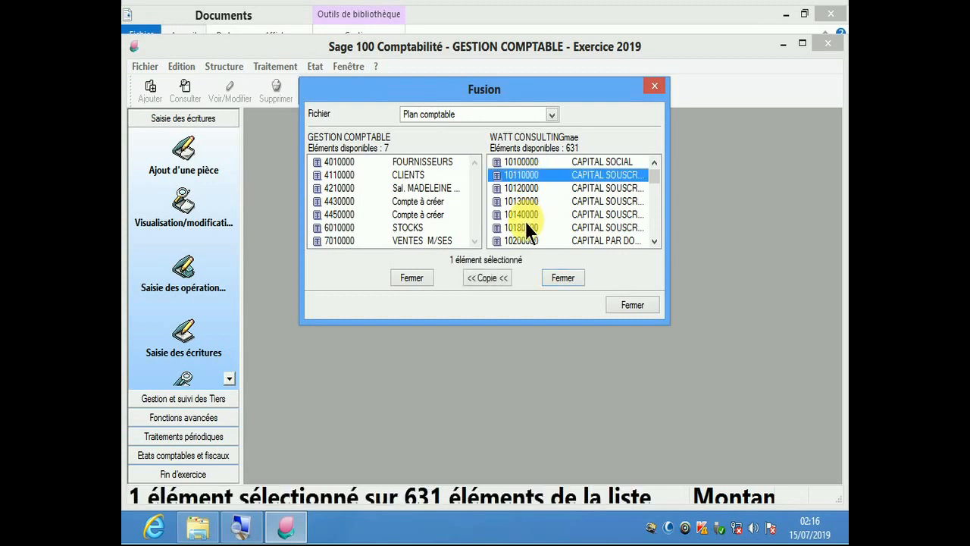
right_click(561, 169)
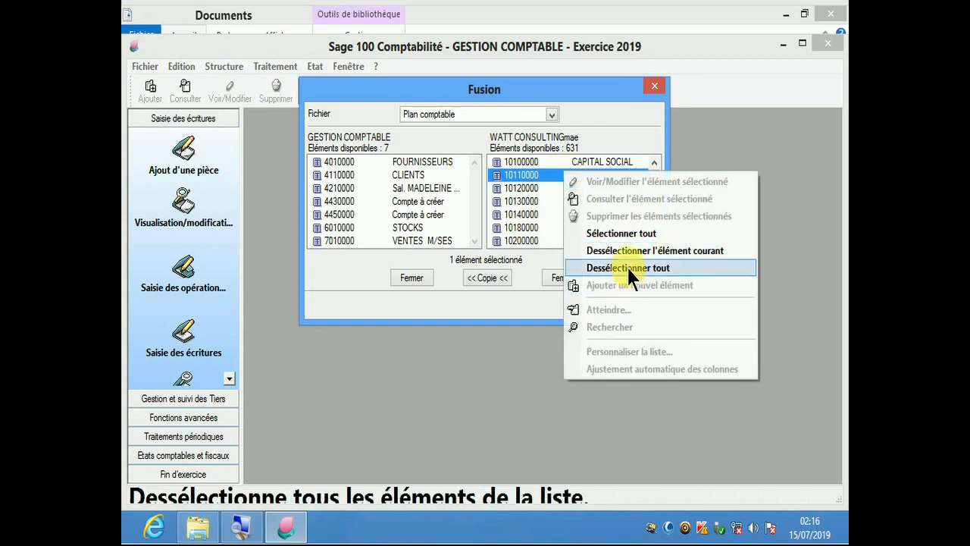
click(621, 233)
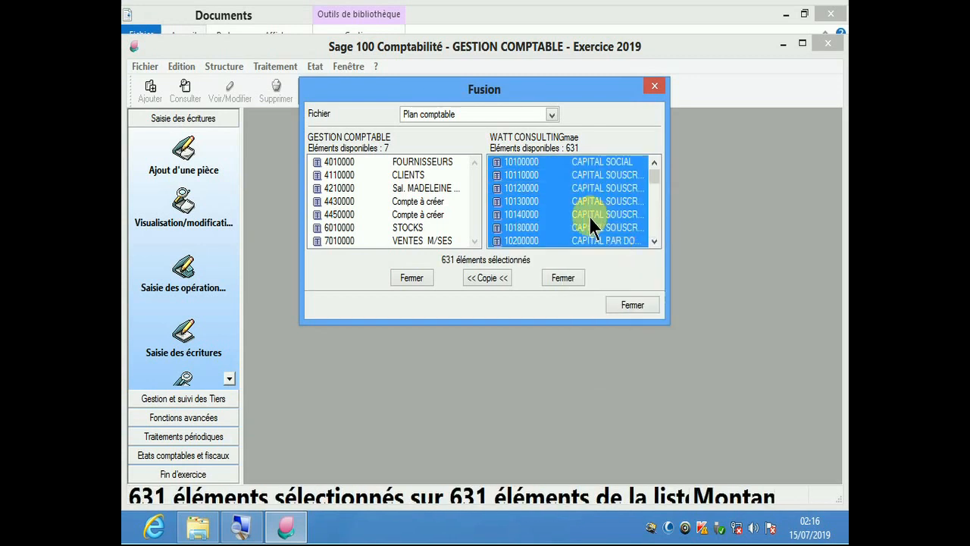
click(469, 278)
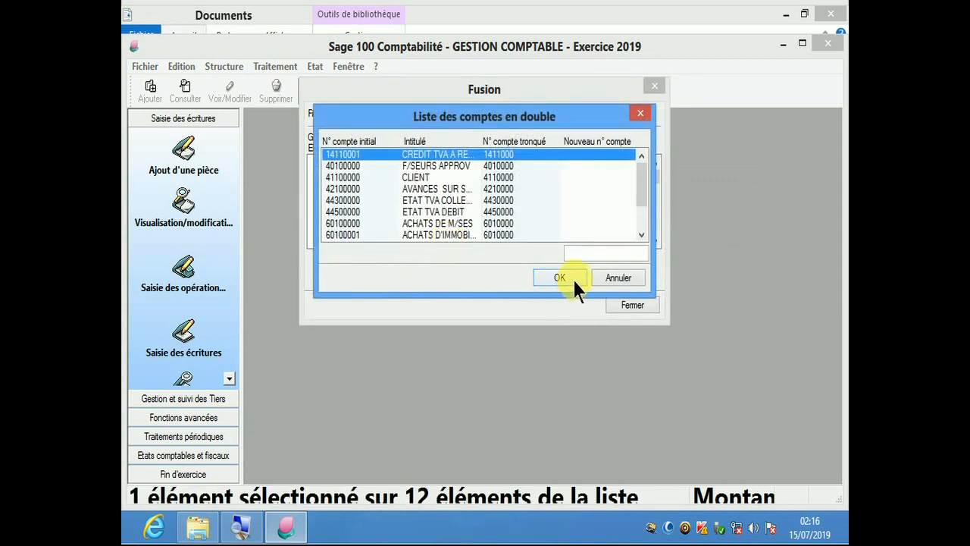
Accept the duplicate account list, import all general accounts despite missing tax codes and third-party accounts, and close Fusion
click(571, 278)
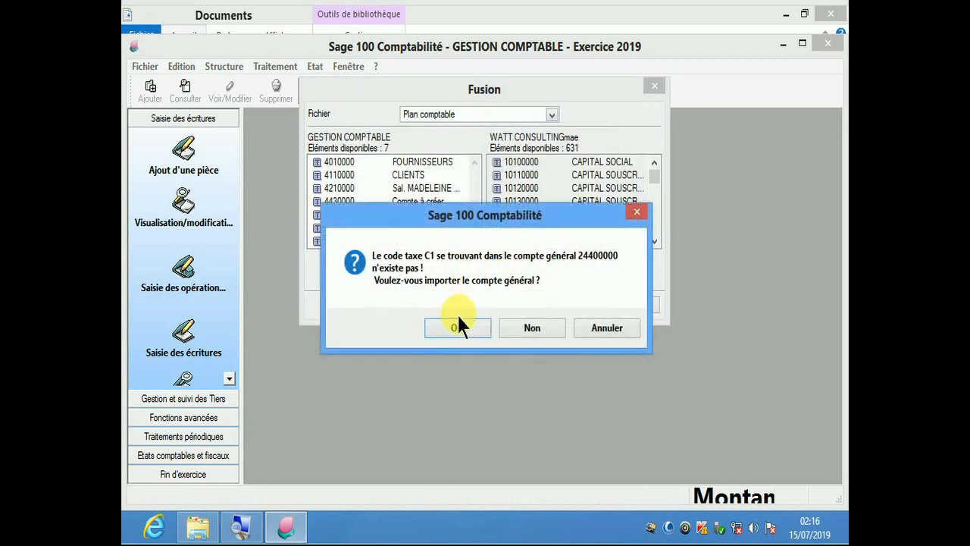
click(460, 331)
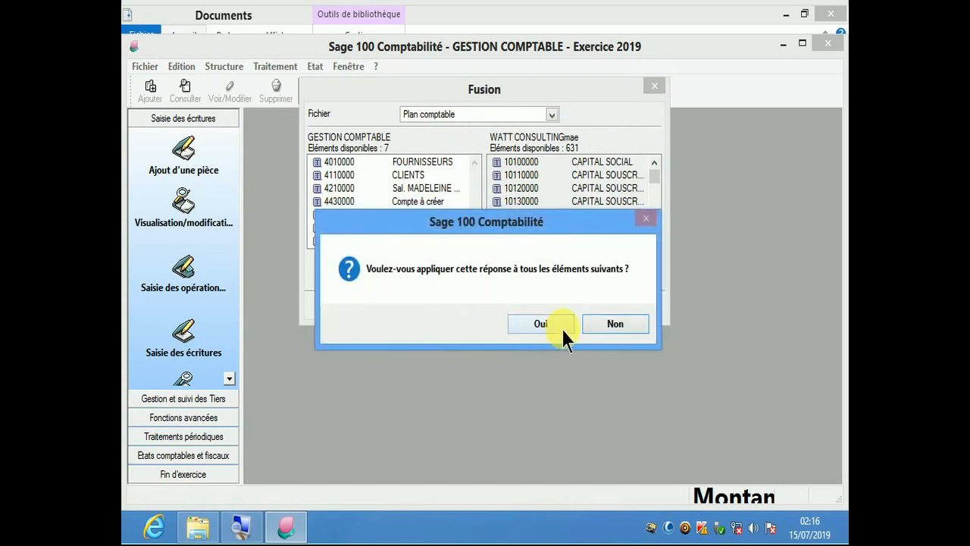
click(540, 324)
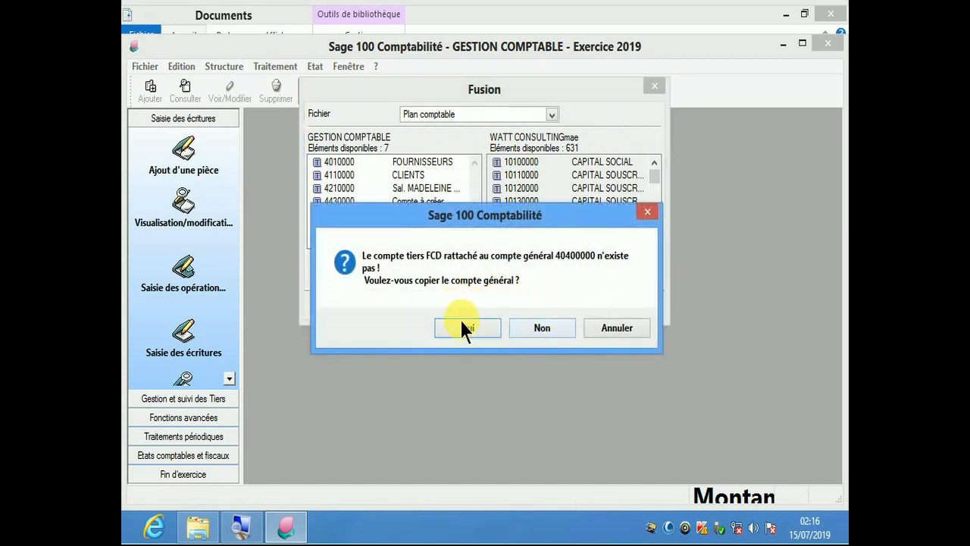
click(462, 324)
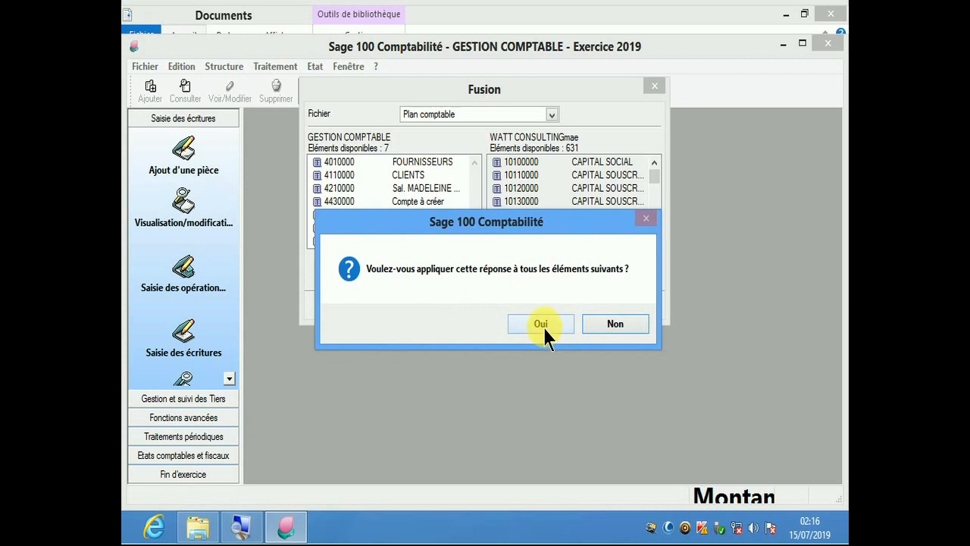
click(540, 324)
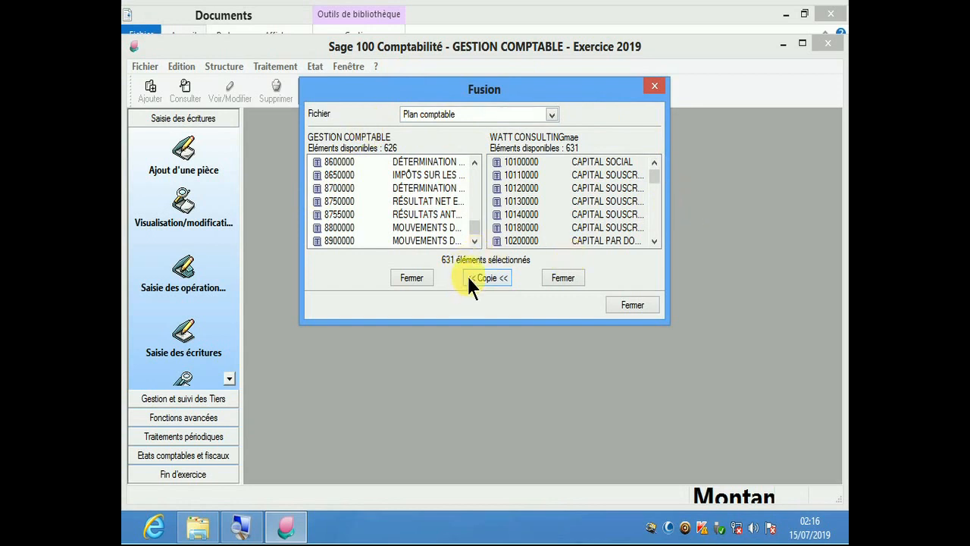
click(634, 305)
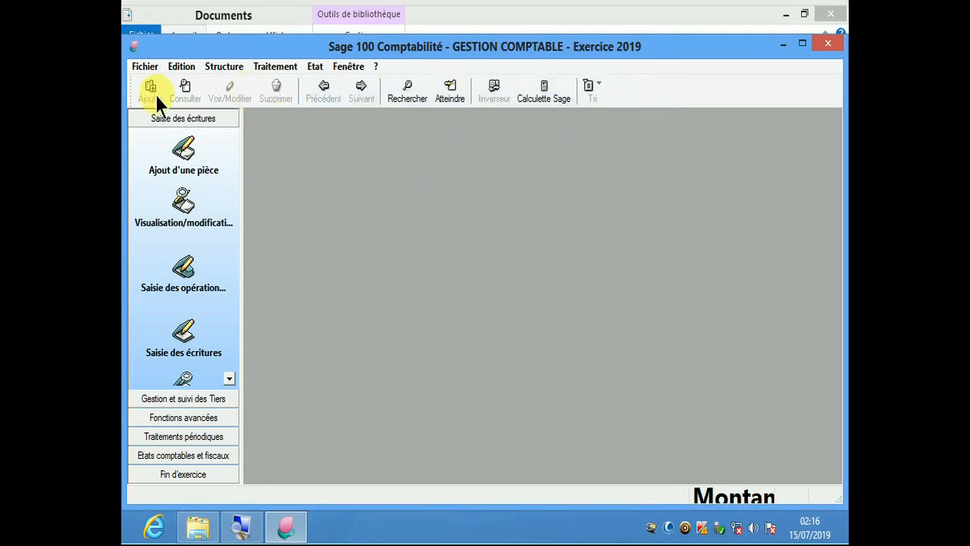
Review the imported general accounts in the enlarged Plan comptable list, and close the list
click(218, 66)
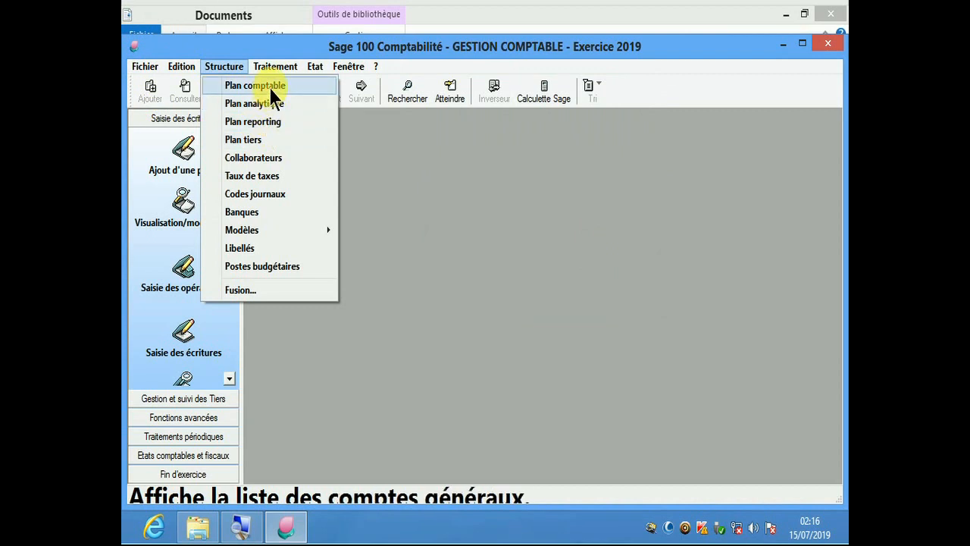
click(269, 87)
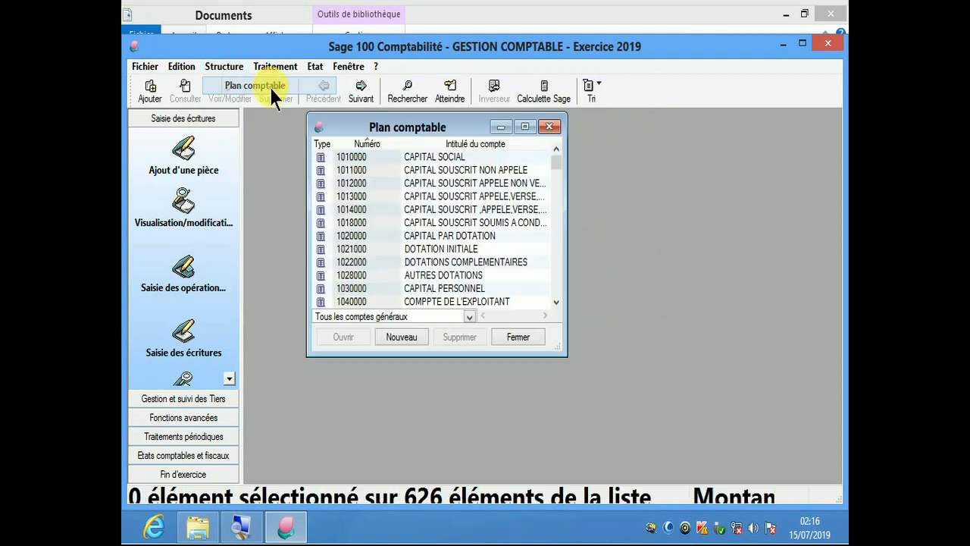
double_click(445, 124)
scroll(454, 265, down, 6)
scroll(394, 277, down, 4)
scroll(391, 273, up, 10)
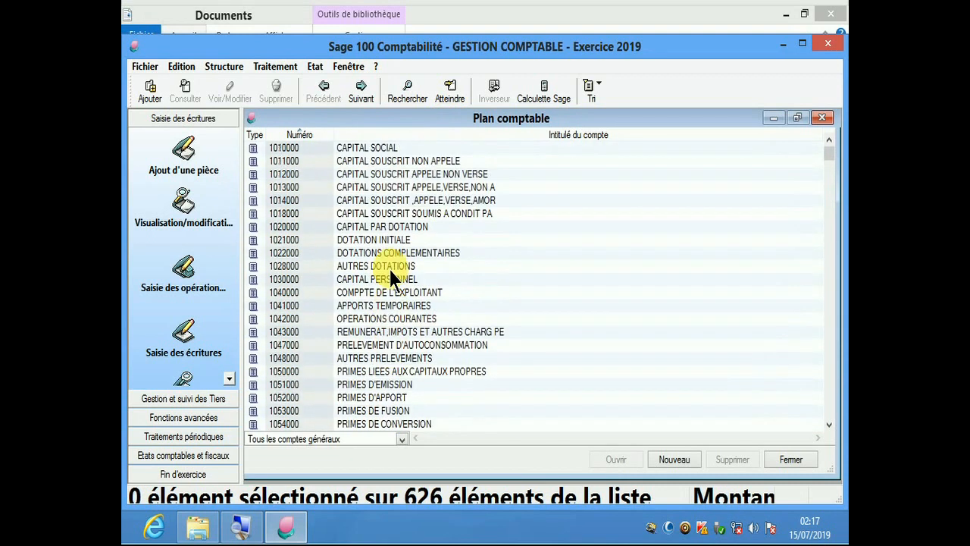
scroll(391, 277, down, 2)
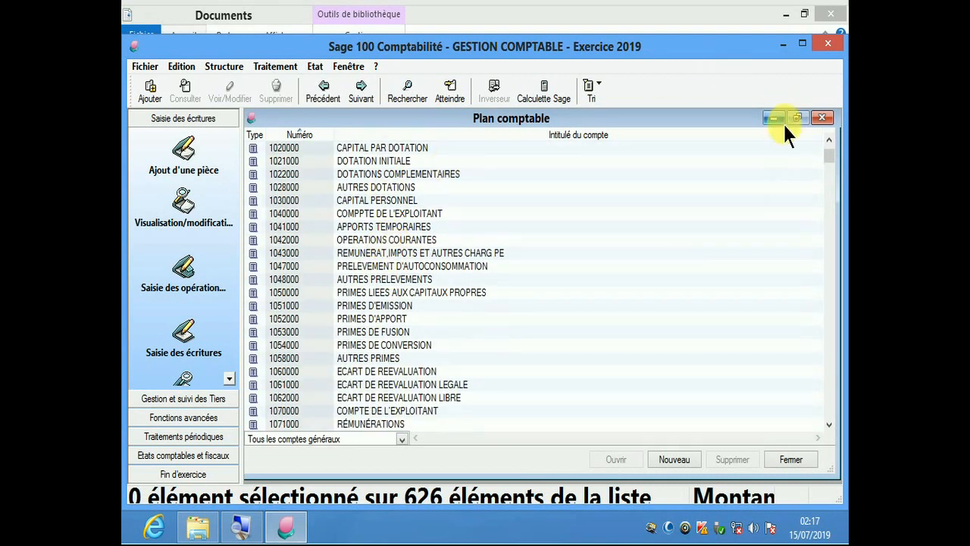
double_click(688, 116)
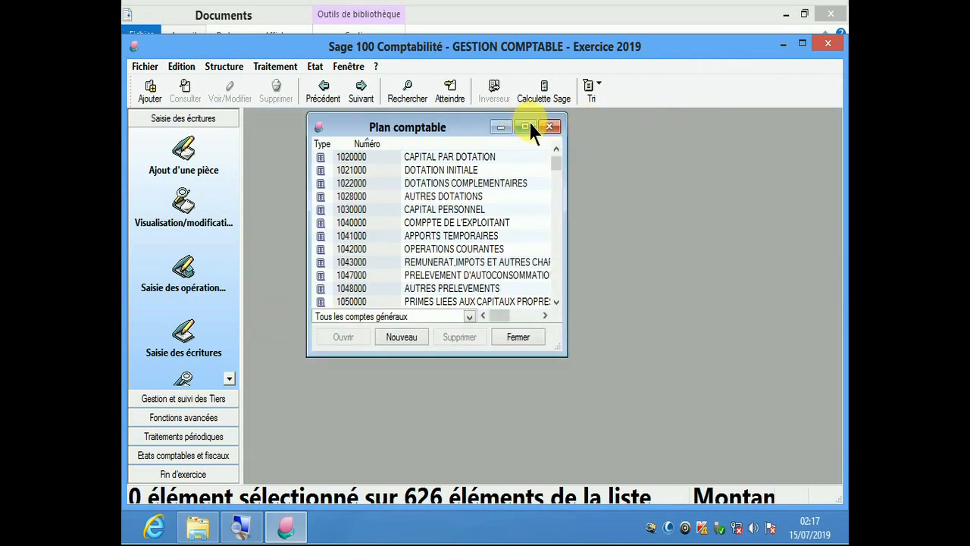
click(551, 126)
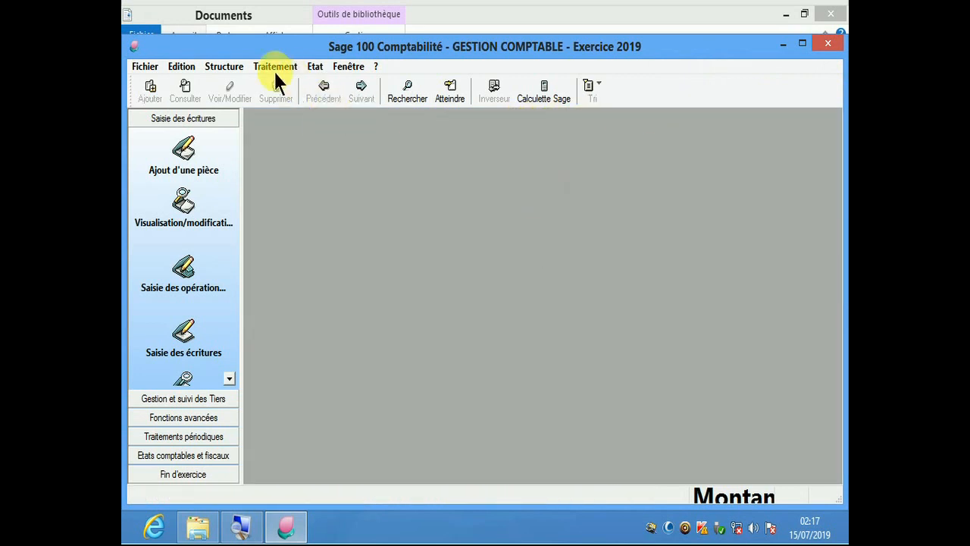
click(238, 66)
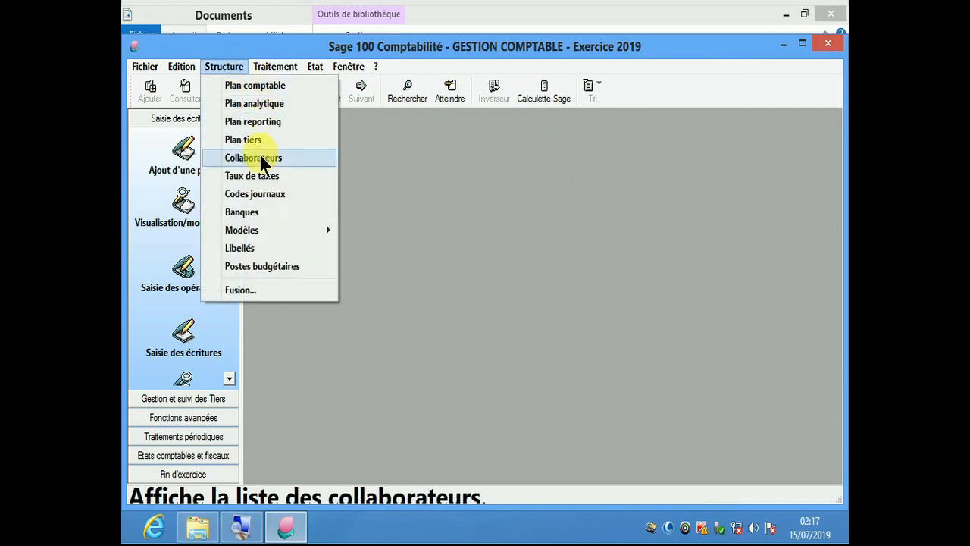
click(264, 175)
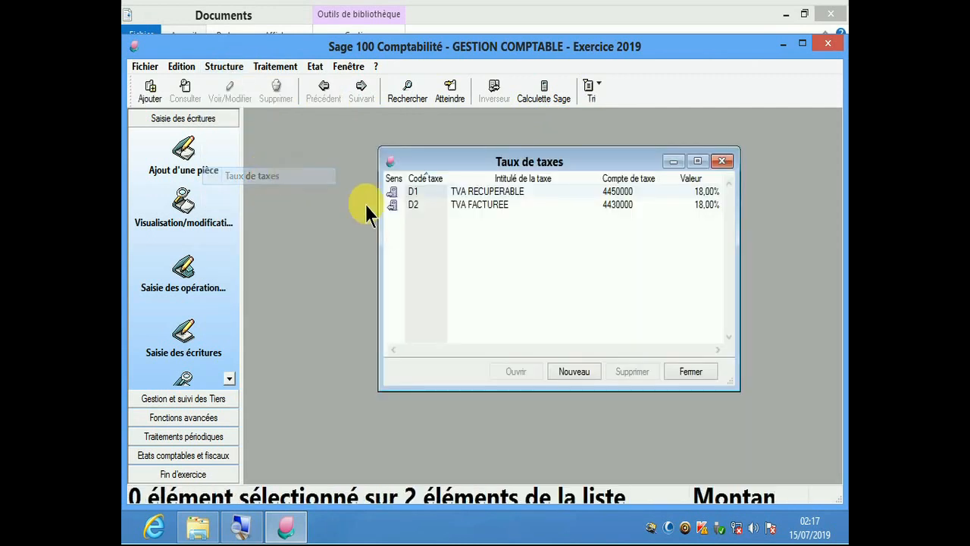
double_click(480, 205)
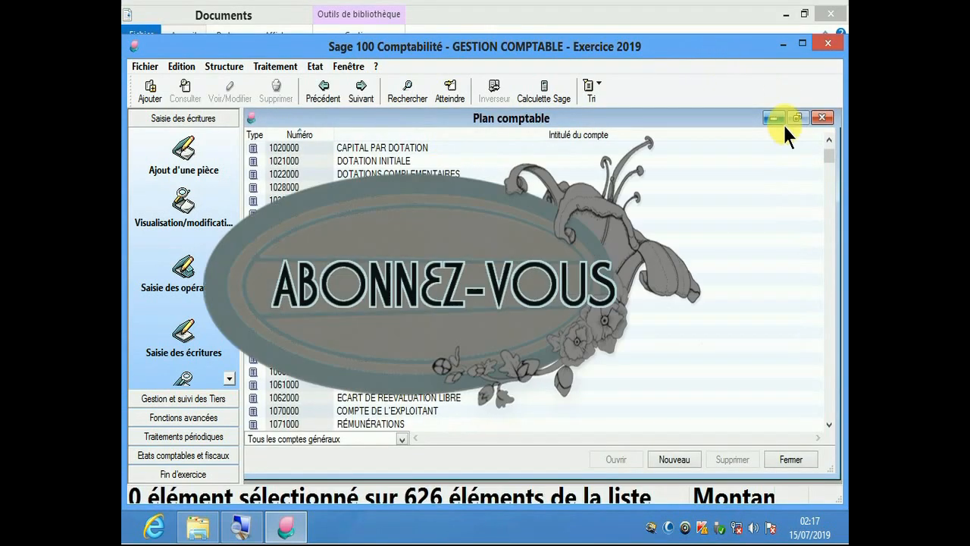
Restore and close the Plan comptable window, and open the list of tax rates
double_click(690, 116)
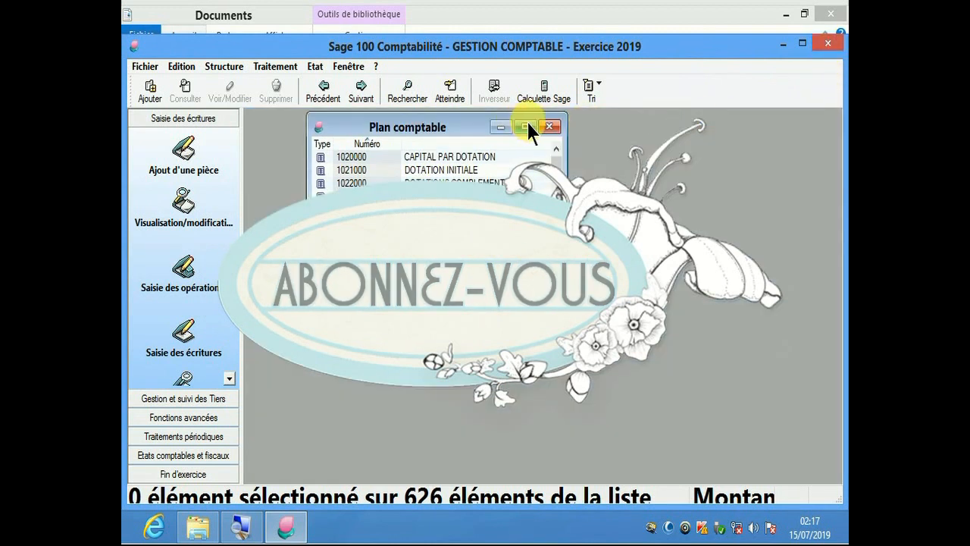
click(551, 127)
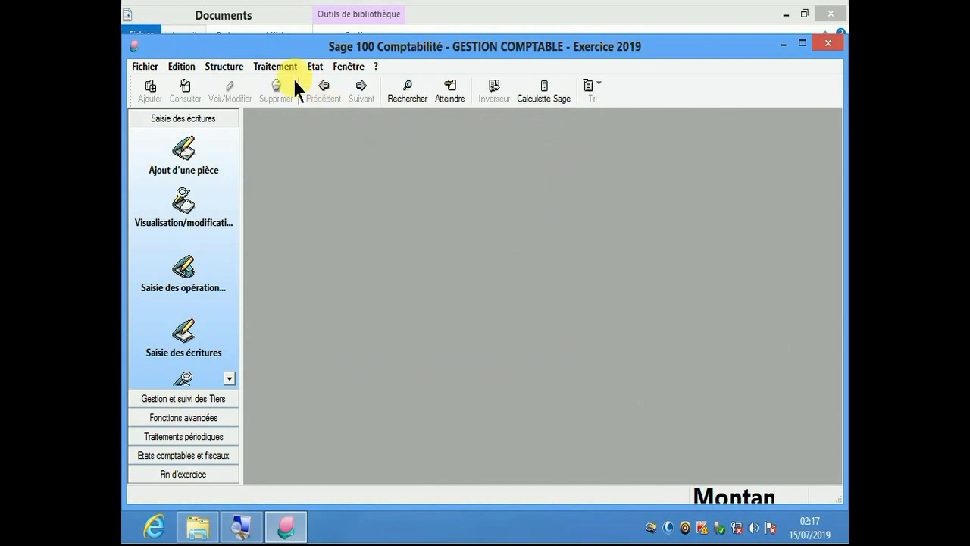
click(238, 66)
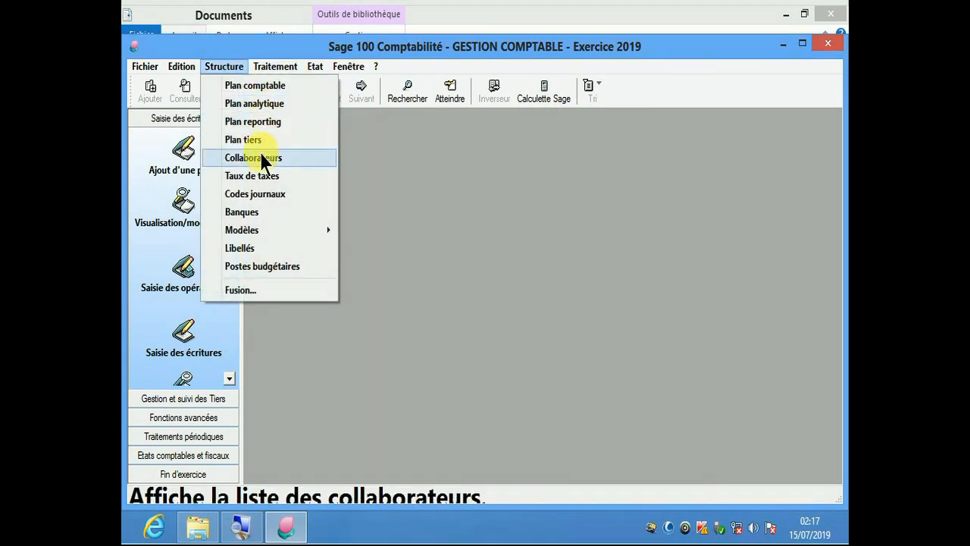
click(263, 175)
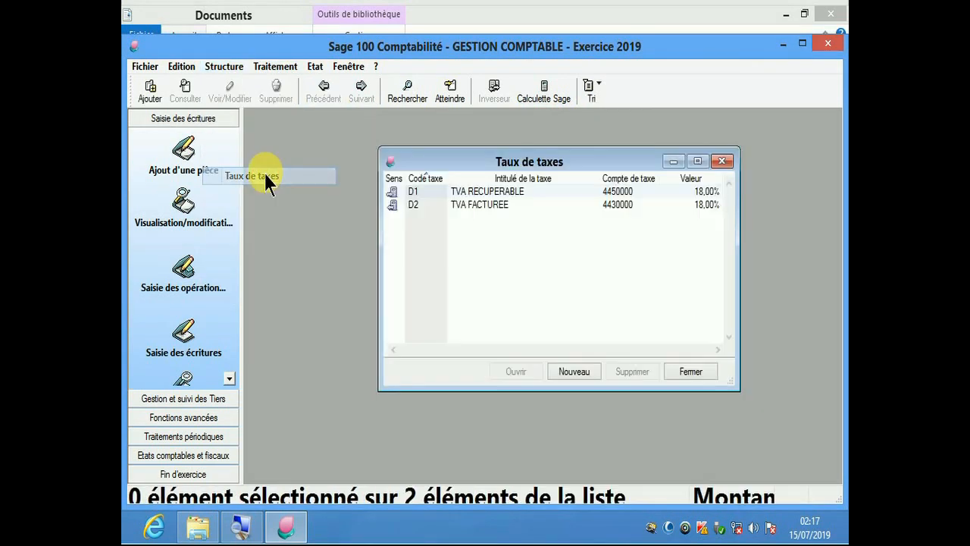
Attach all general accounts starting with 7 to the D2 TVA FACTUREE tax rate and save it
double_click(481, 204)
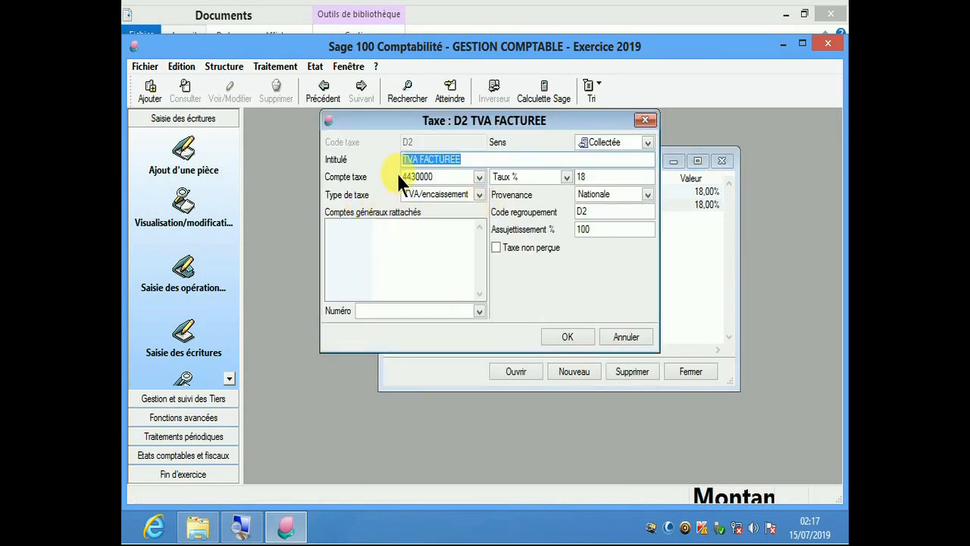
click(391, 313)
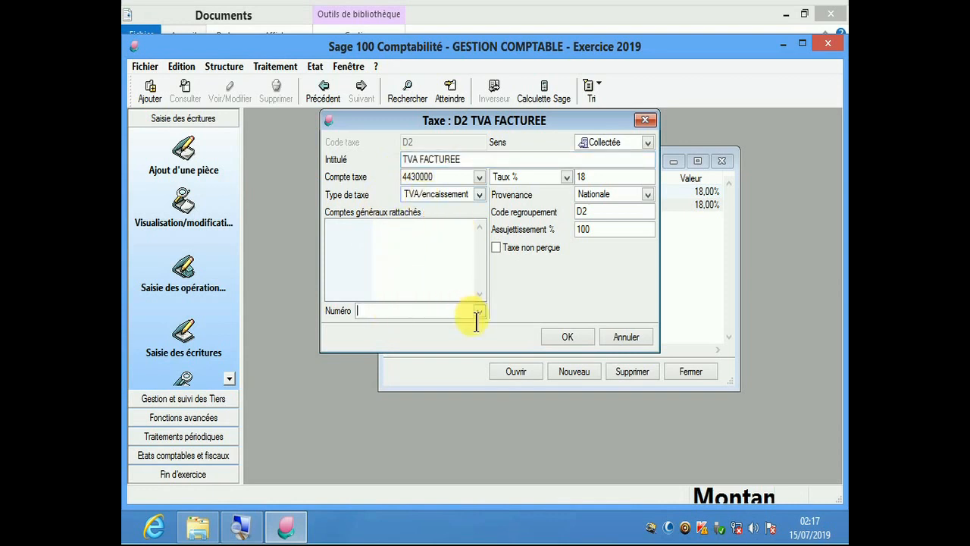
text(7)
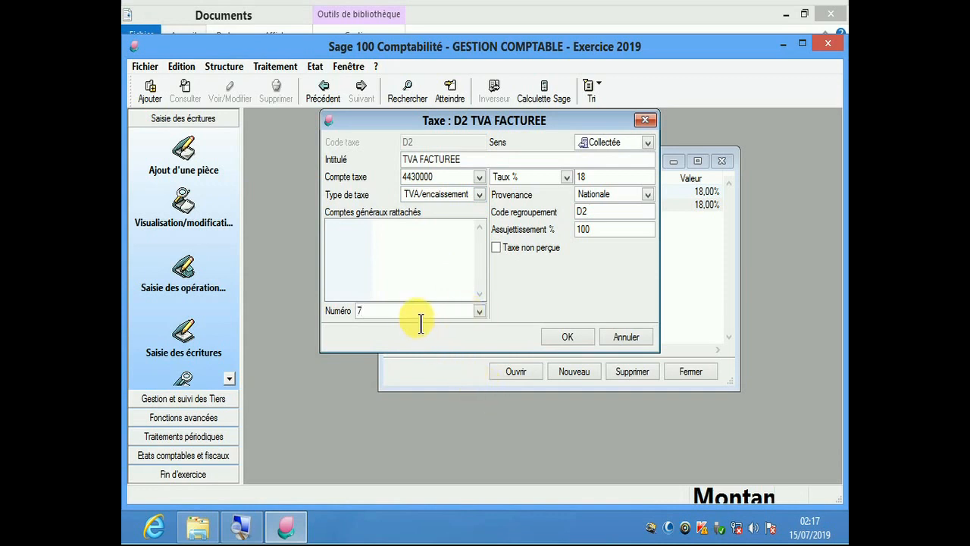
key(Return)
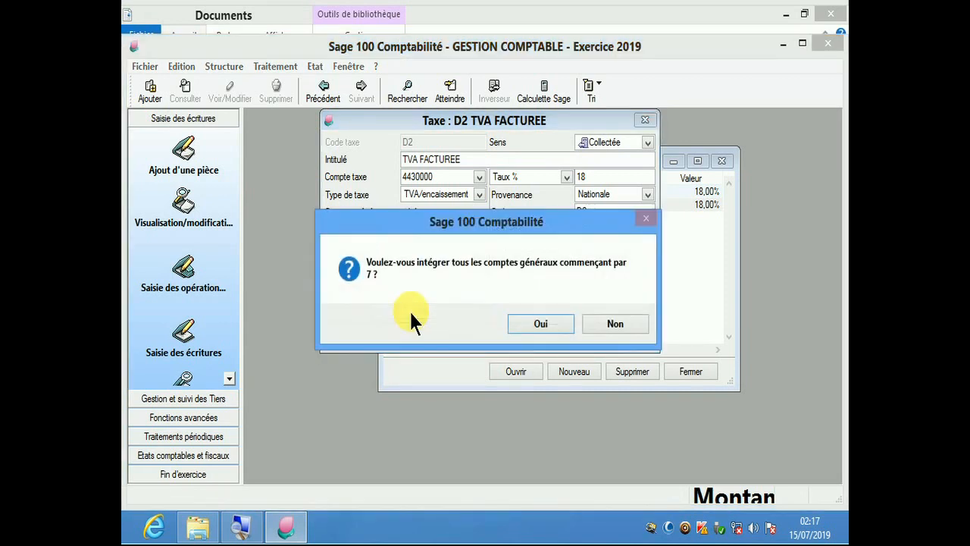
click(537, 322)
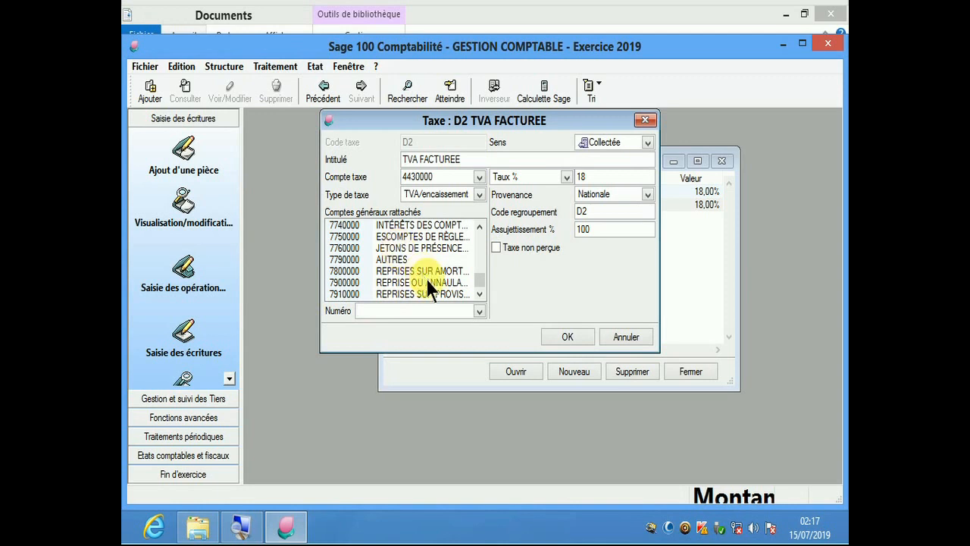
click(567, 337)
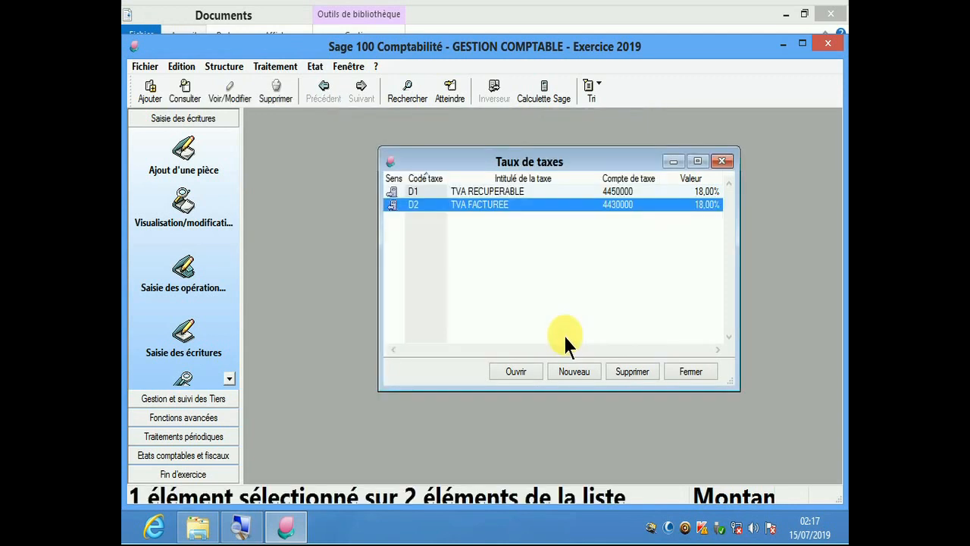
Open the D1 TVA RECUPERABLE tax rate and attach all general accounts starting with 2
double_click(508, 191)
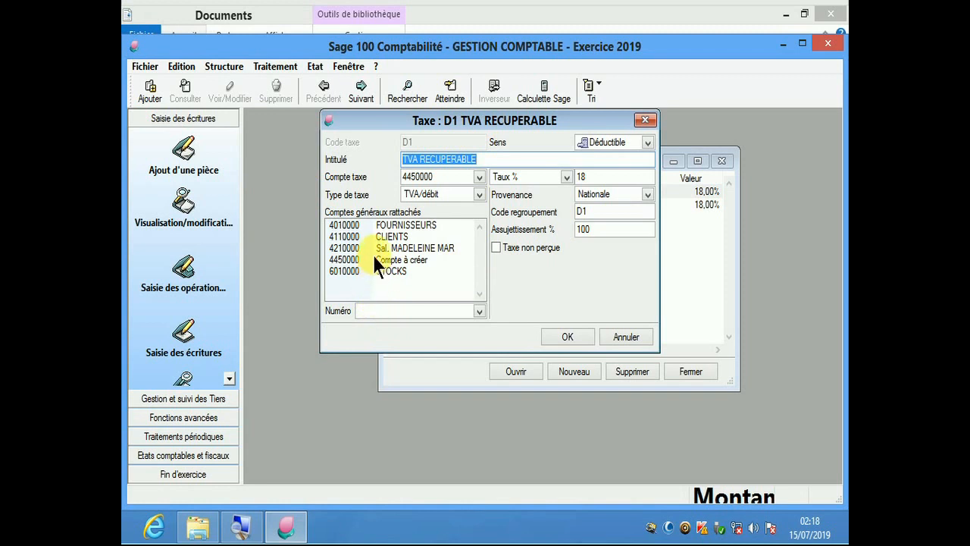
click(392, 318)
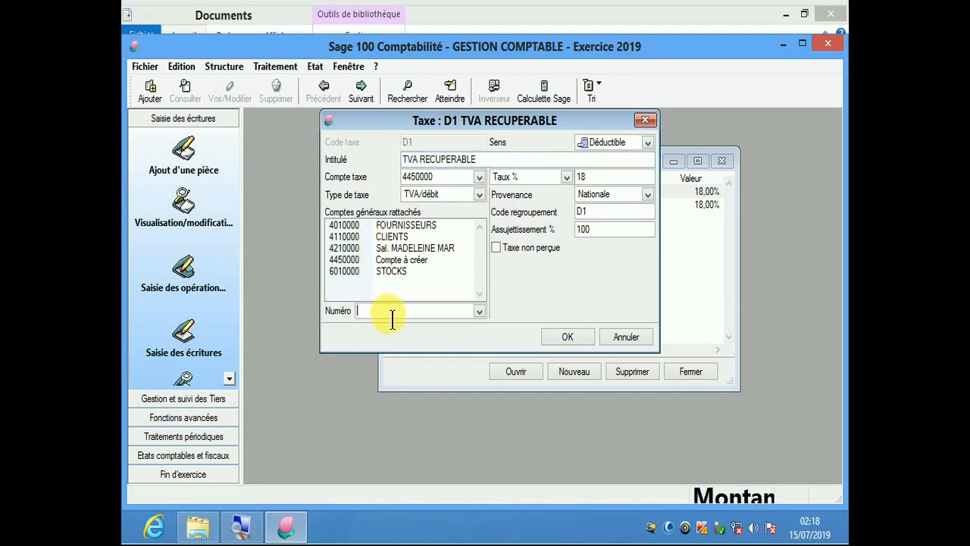
text(2)
key(Tab)
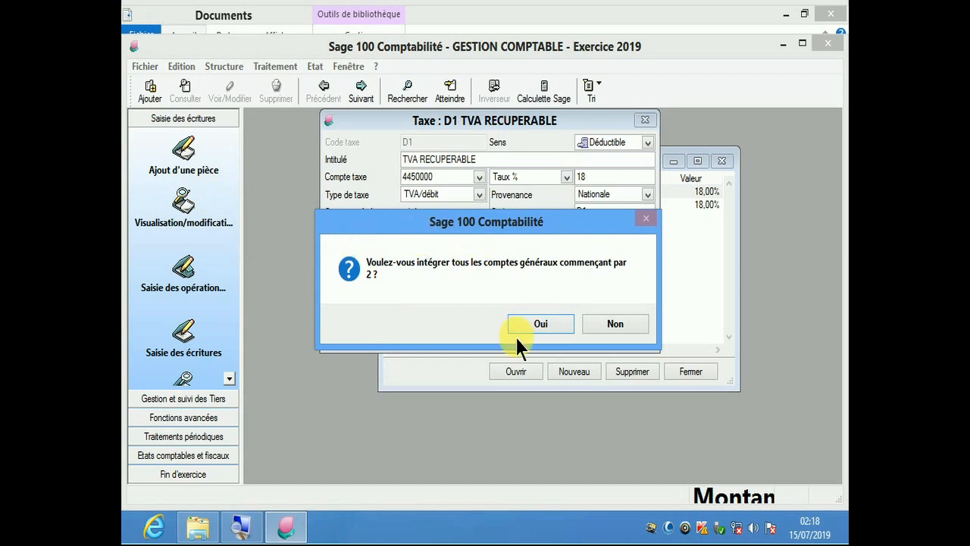
click(531, 319)
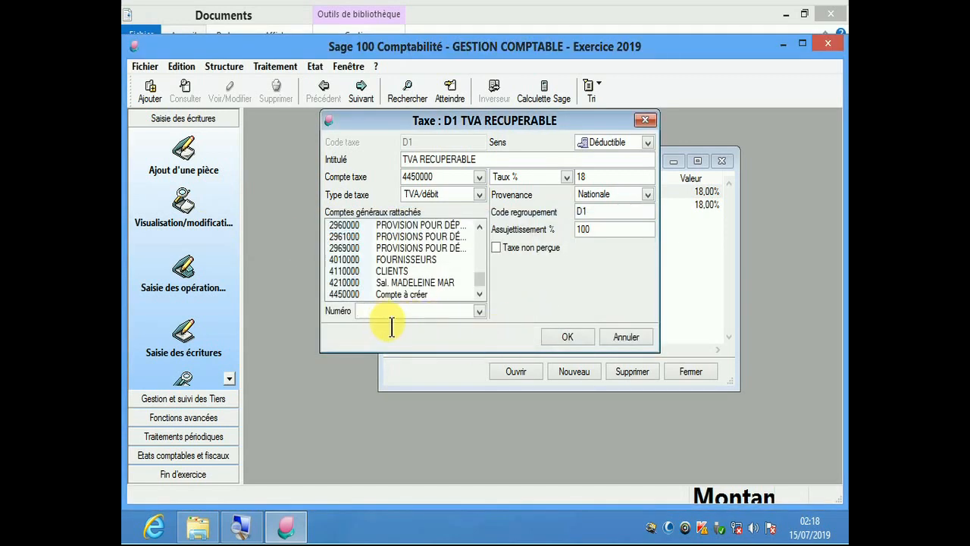
Attach all general accounts starting with 3 and with 4 to the D1 tax rate
text(3)
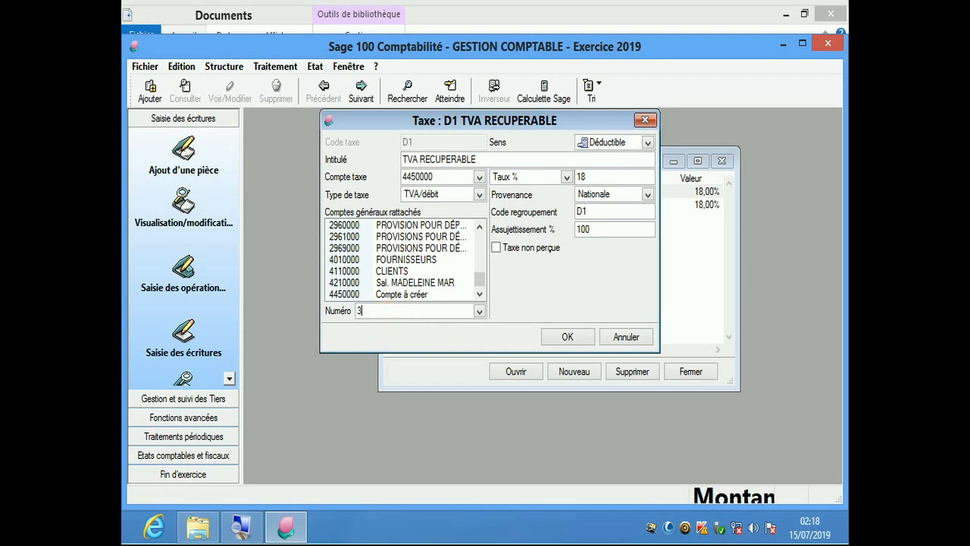
key(Return)
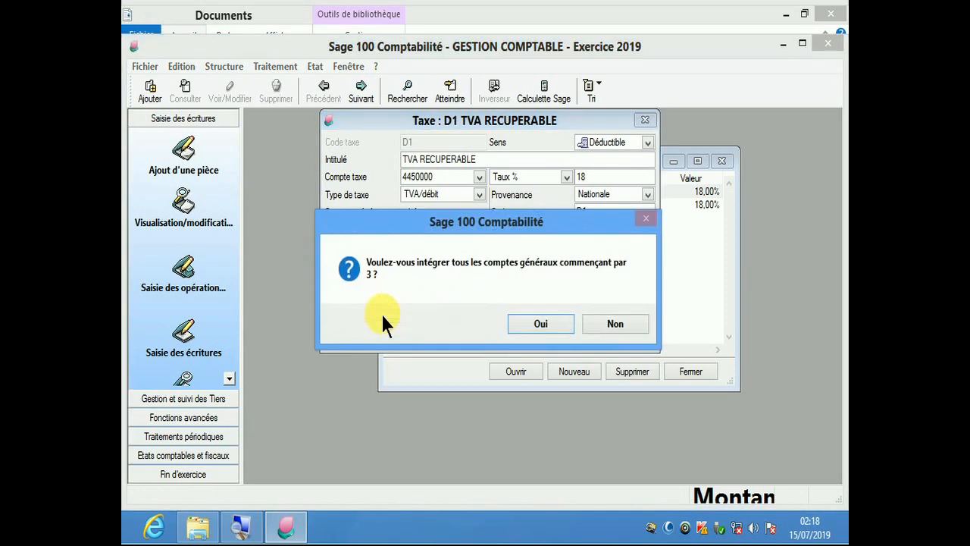
click(534, 324)
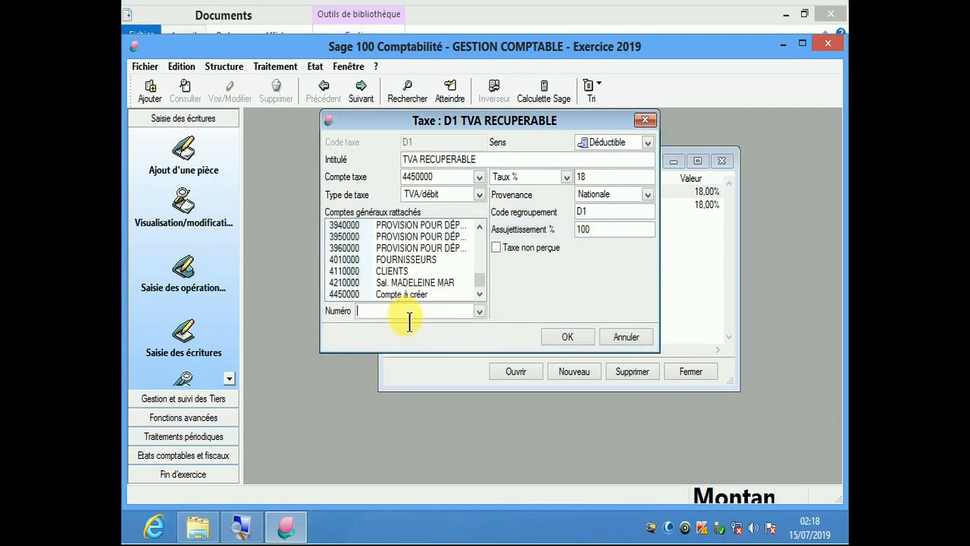
text(4)
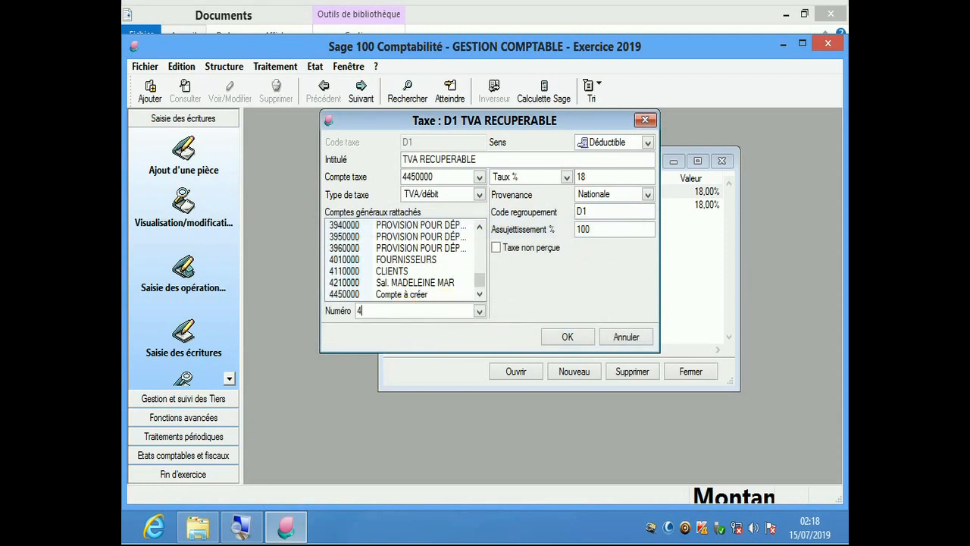
key(Return)
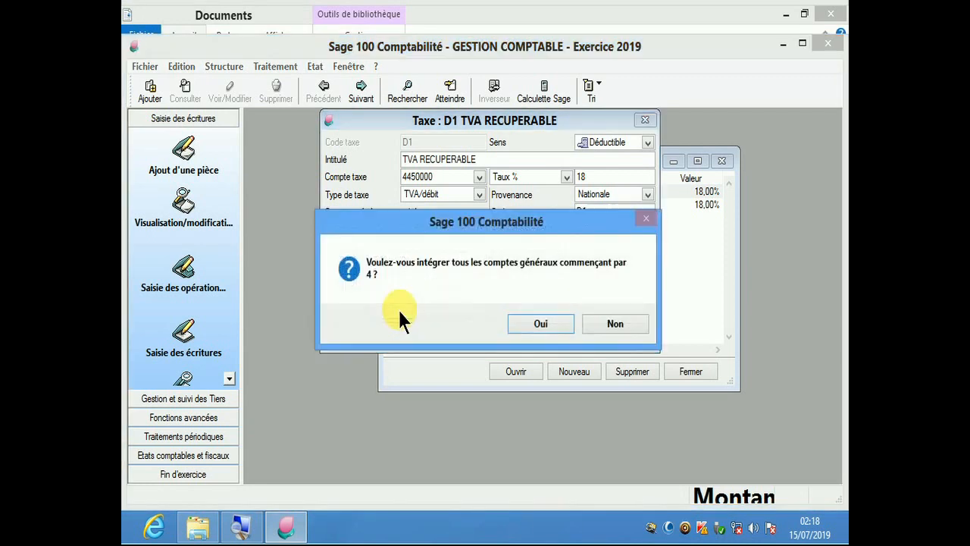
click(541, 324)
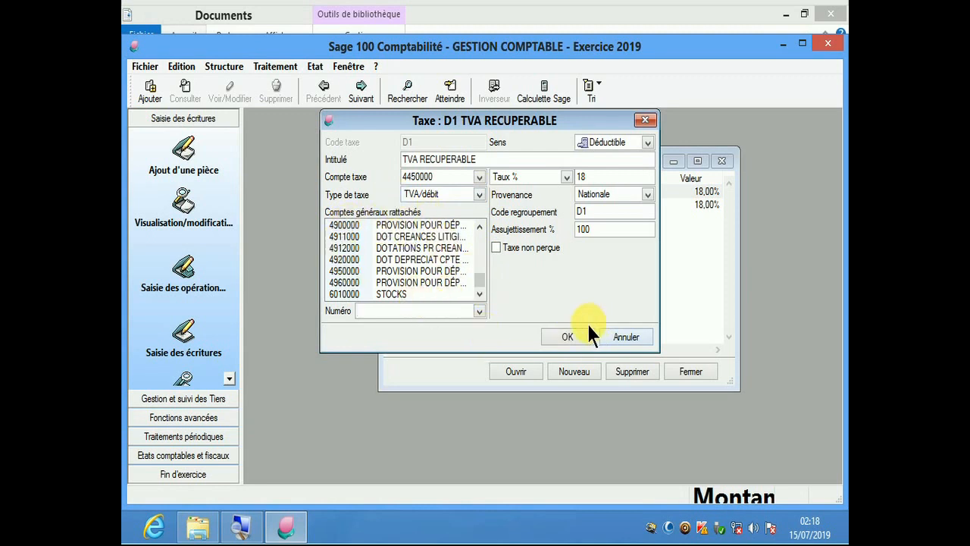
Save the D1 TVA RECUPERABLE tax rate with its attached general accounts and close the list of tax rates
click(566, 338)
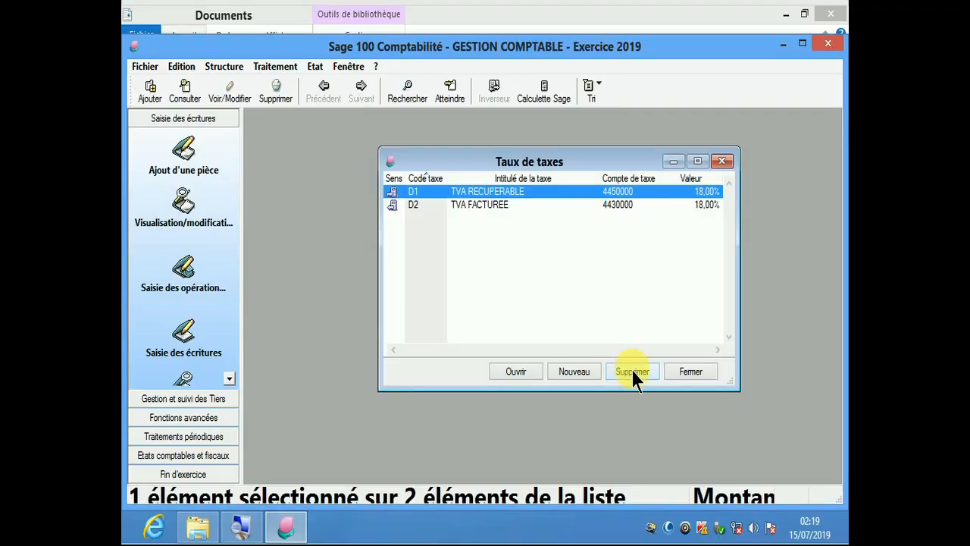
click(725, 165)
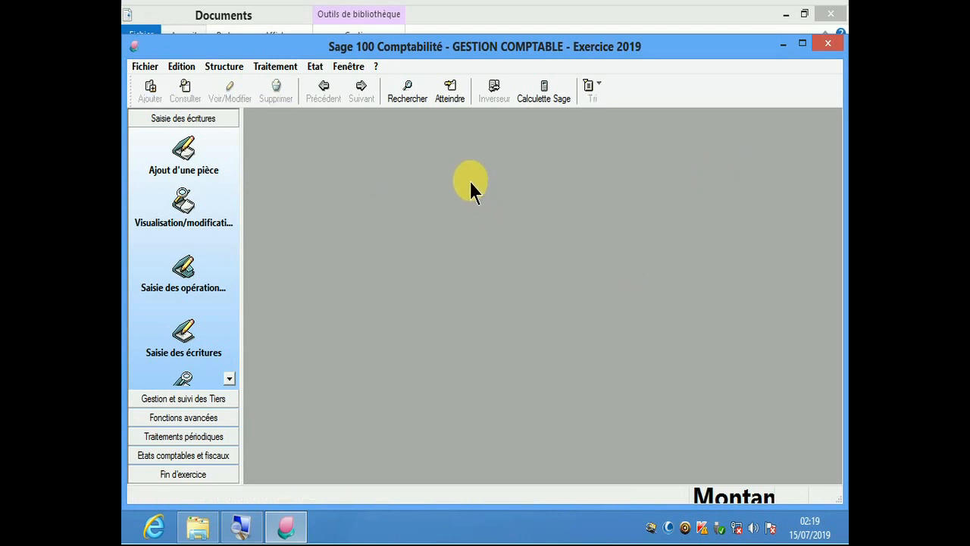
Look at the analytic plan list and the journal codes list, closing each one after viewing it
click(227, 66)
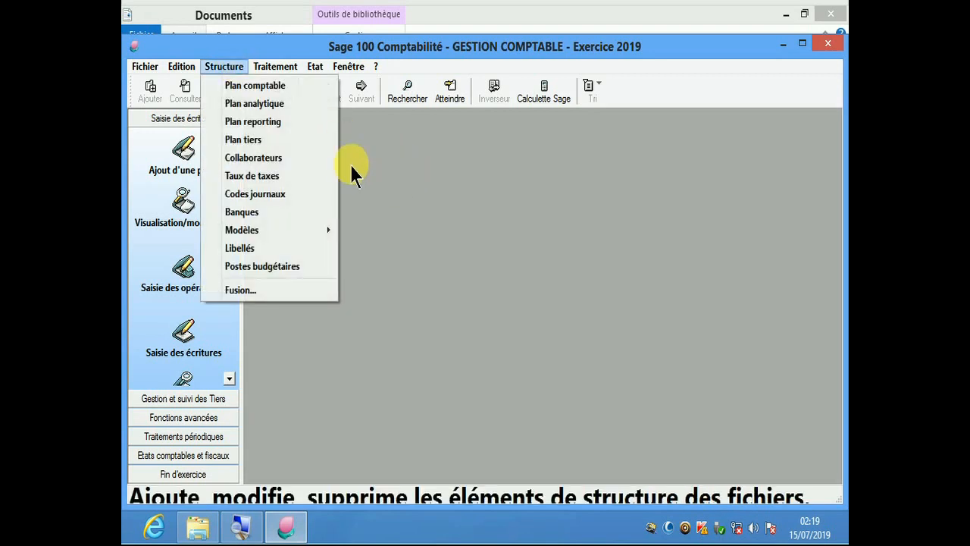
click(262, 106)
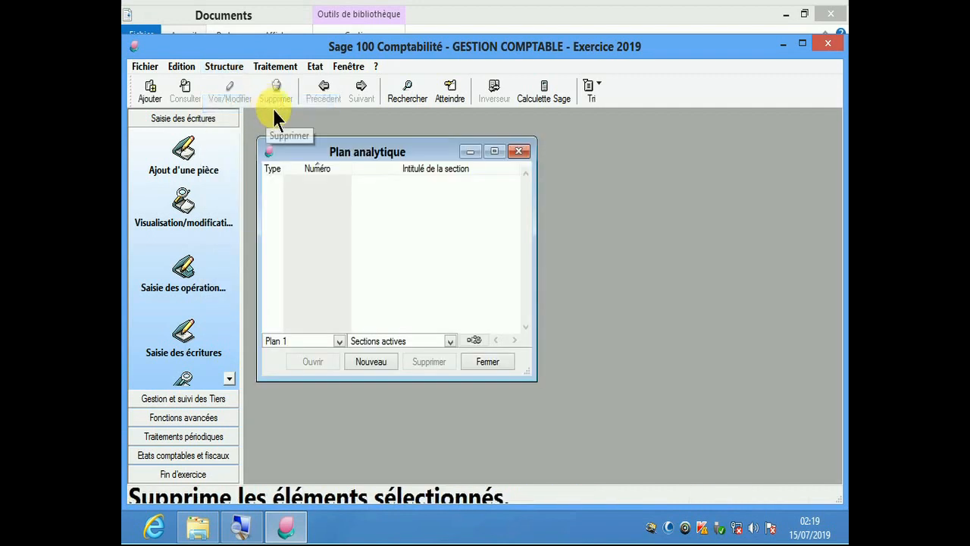
click(518, 151)
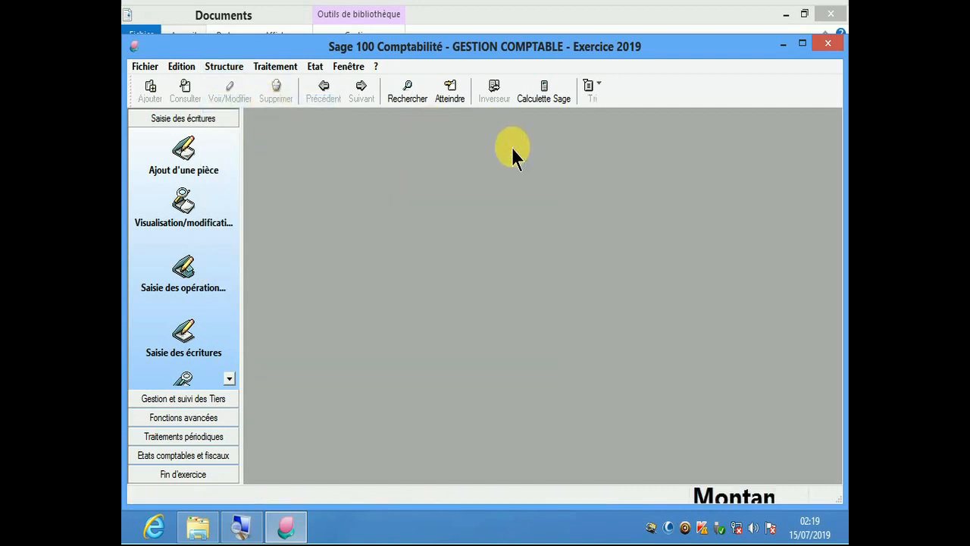
click(225, 66)
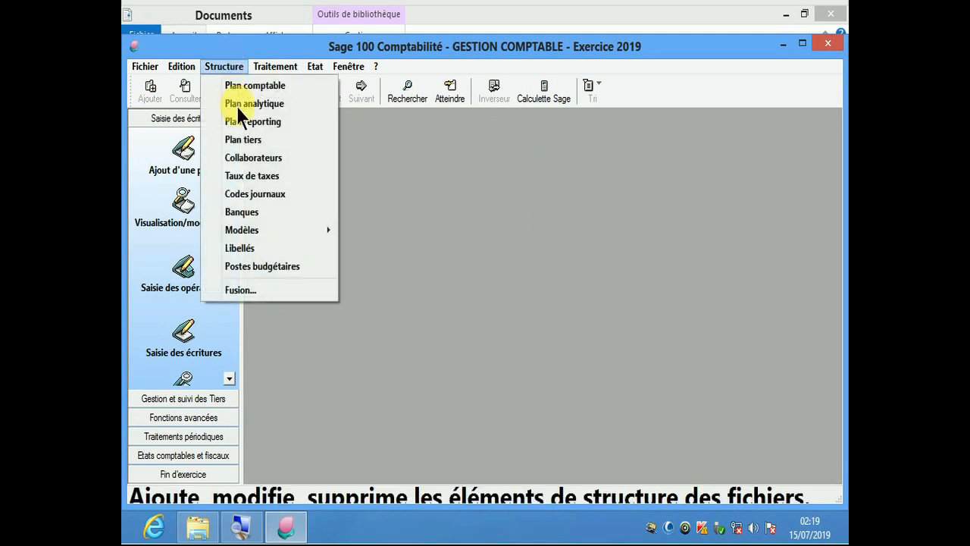
click(267, 195)
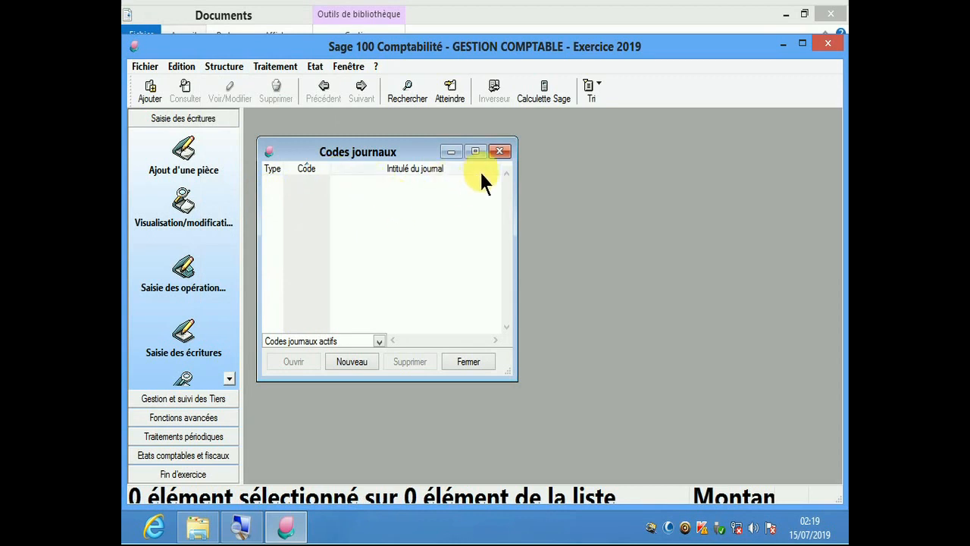
click(500, 152)
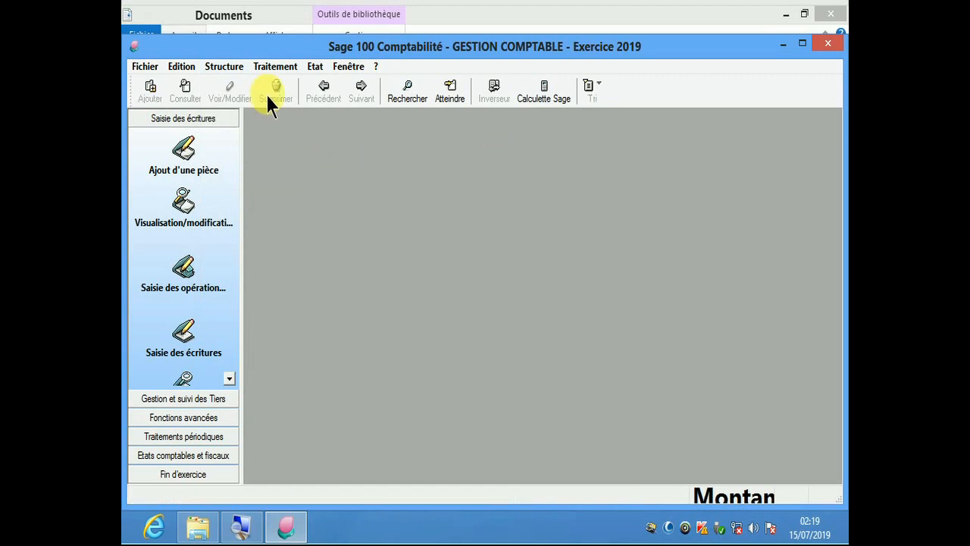
Look at the banks list and the entry models (Modèles de saisie) list, closing each one after viewing it
click(225, 66)
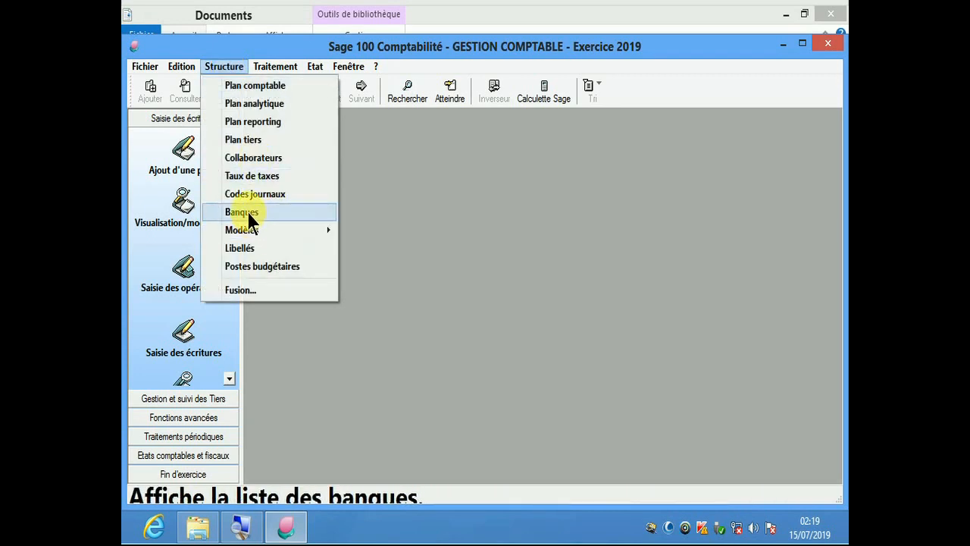
click(247, 212)
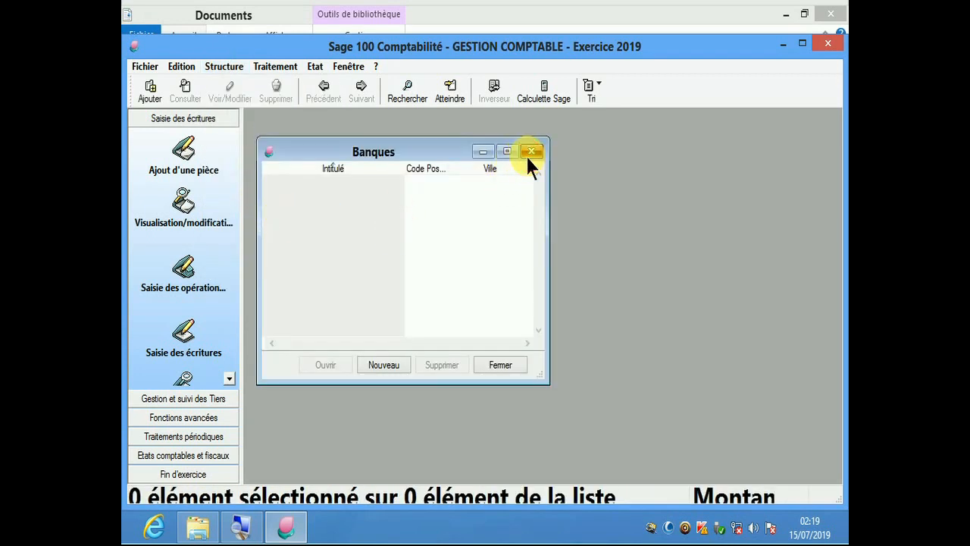
click(530, 152)
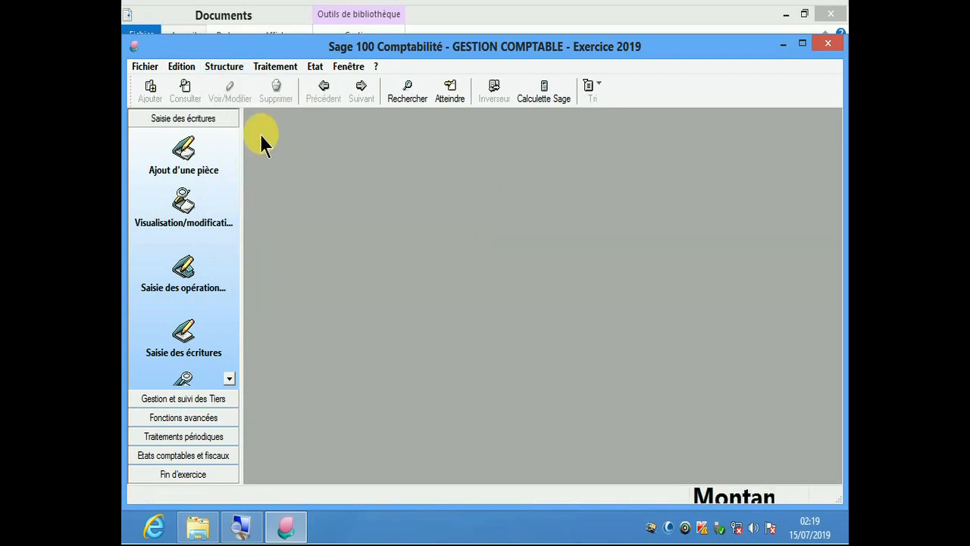
click(227, 62)
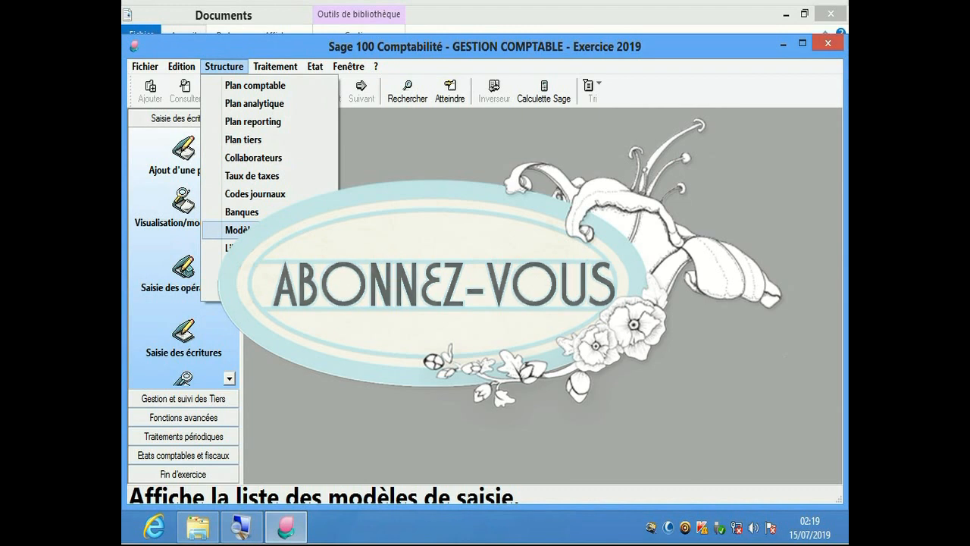
mouse_move(242, 230)
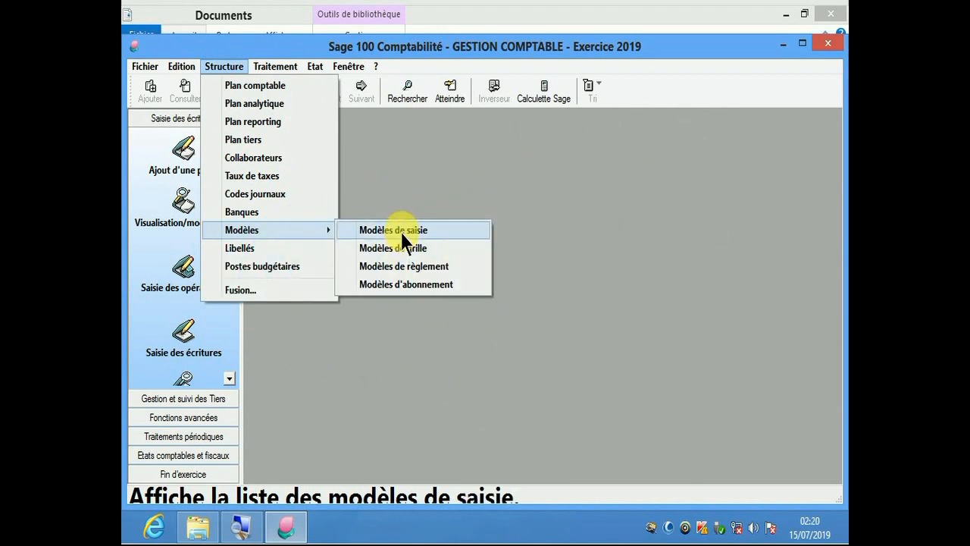
click(399, 230)
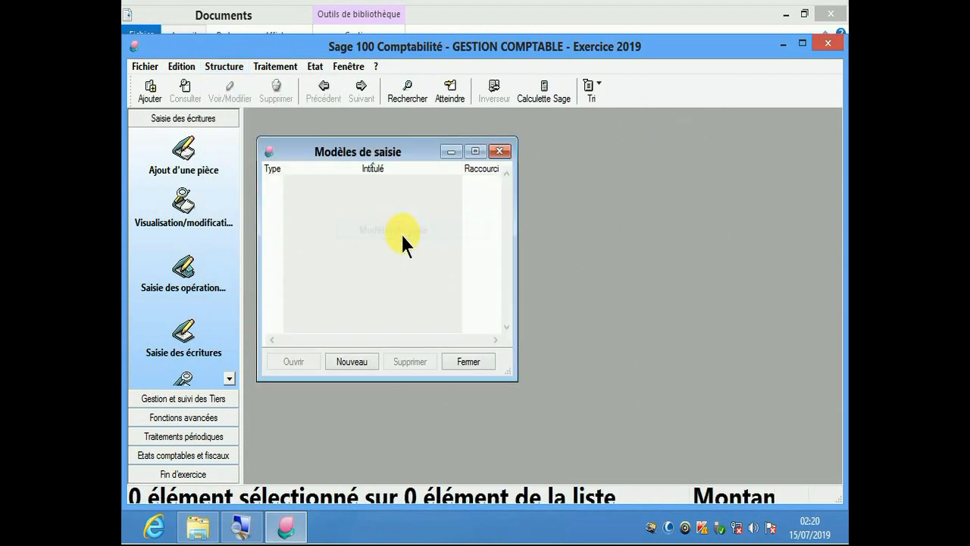
click(499, 152)
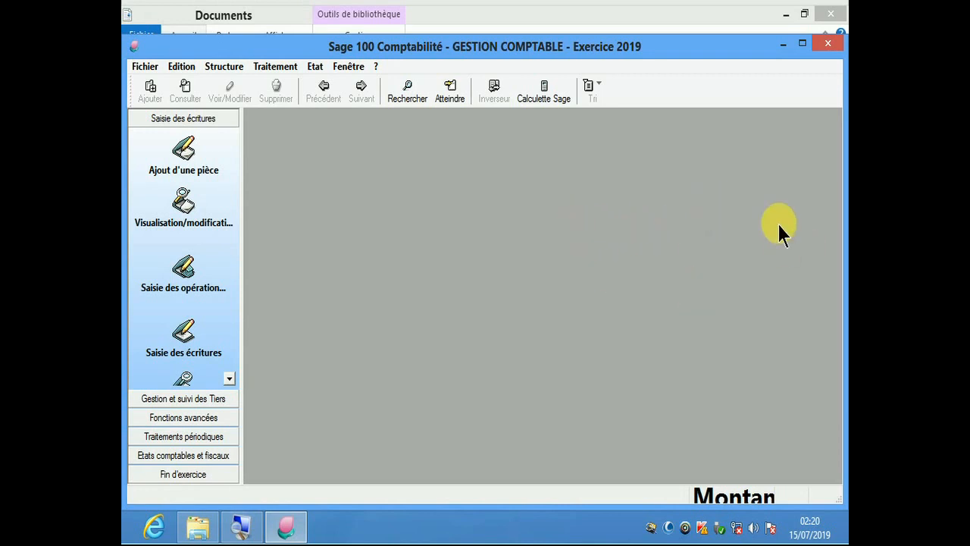
Close the GESTION COMPTABLE accounting file with its program, and close the Documents folder window
click(828, 45)
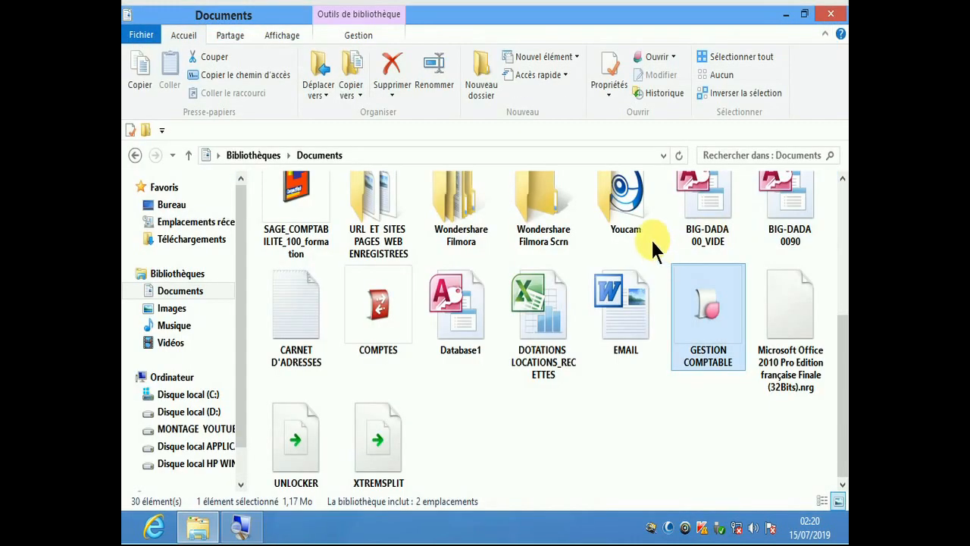
click(830, 17)
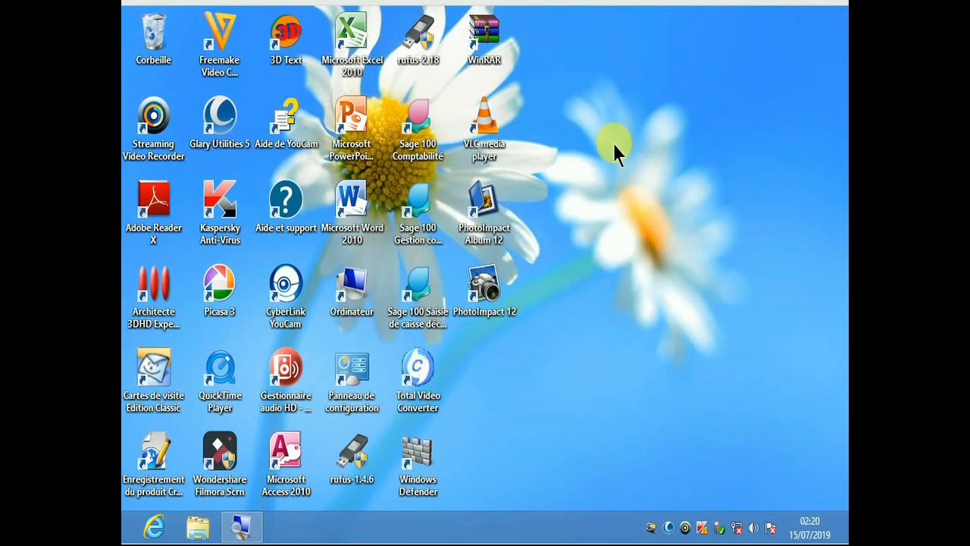